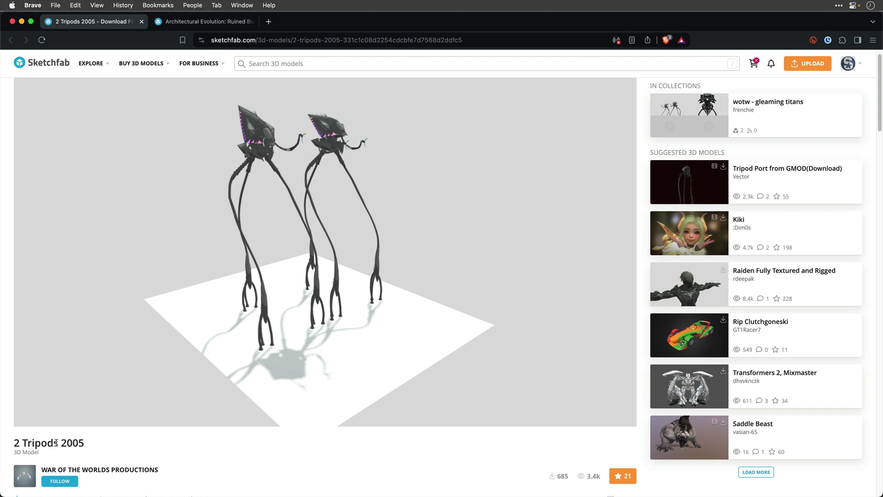
Step: Orbit the tripod, then open the Architectural Evolution: Ruined Building tab and orbit the ruin down to its Download row
mouse_move(317, 255)
left_mouse_down()
mouse_move(222, 264)
mouse_move(314, 258)
left_mouse_up()
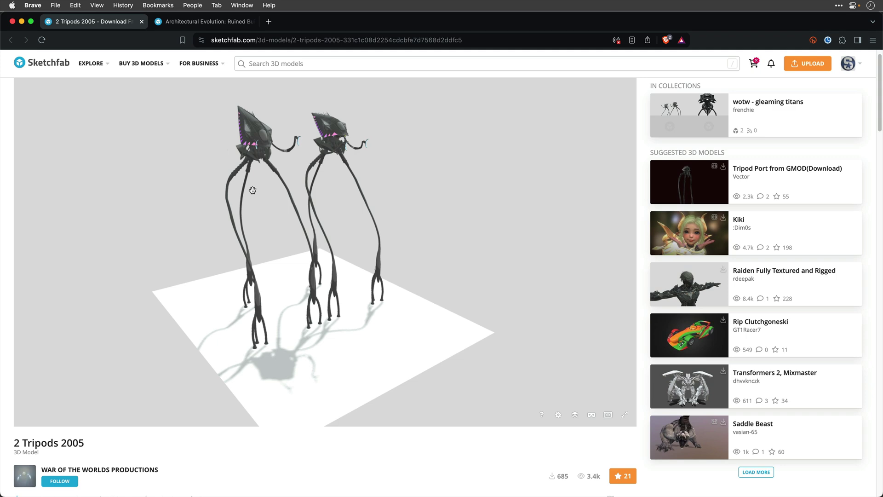
left_click(205, 22)
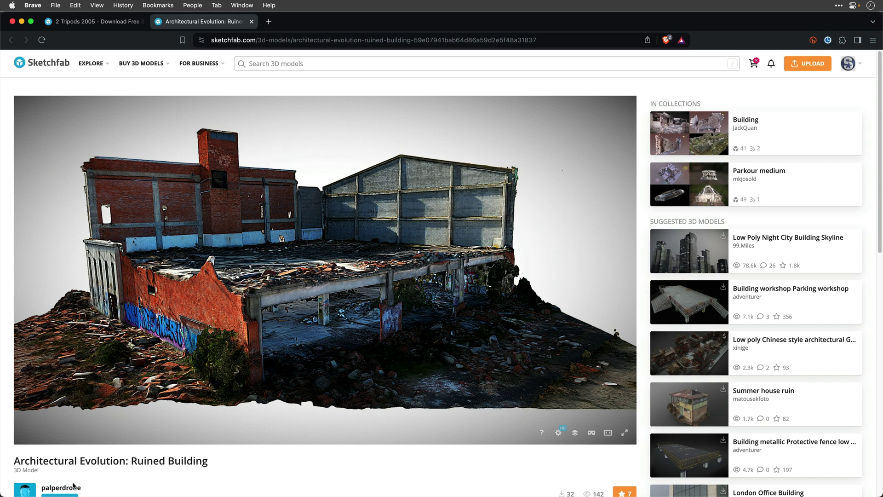
left_click_drag(295, 299, 360, 307)
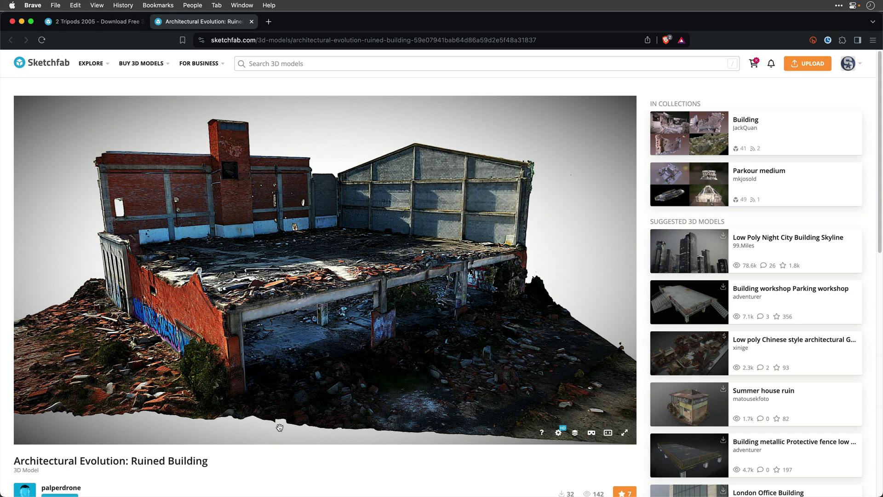
scroll(320, 447, "down", 1)
scroll(321, 450, "down", 3)
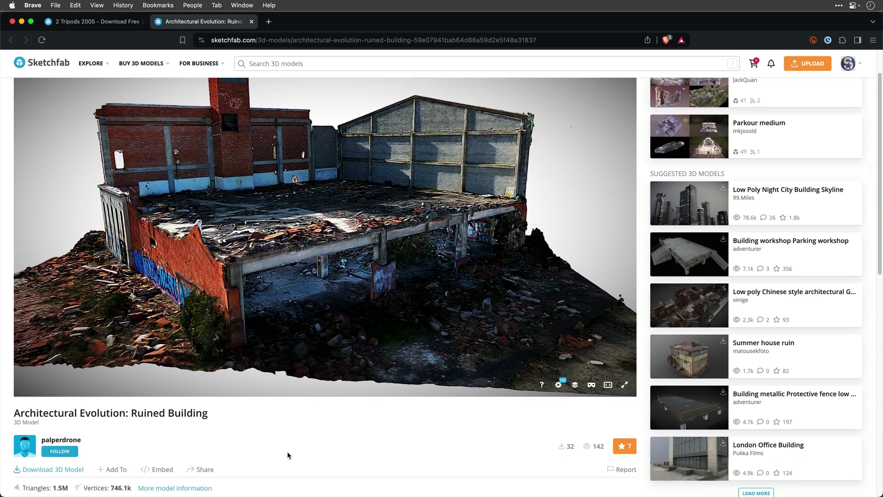
Step: Download the ruined building in its original glb format to the desktop as a 92.7 MB zip
left_click(49, 470)
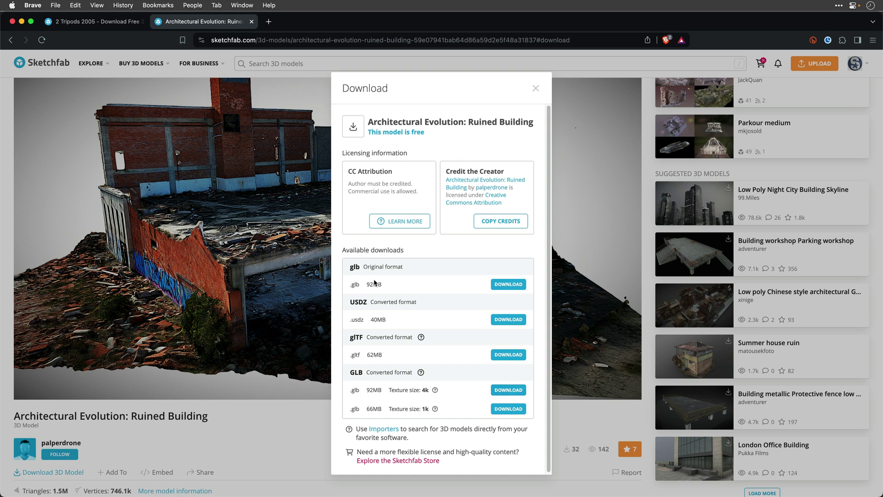
left_click(510, 285)
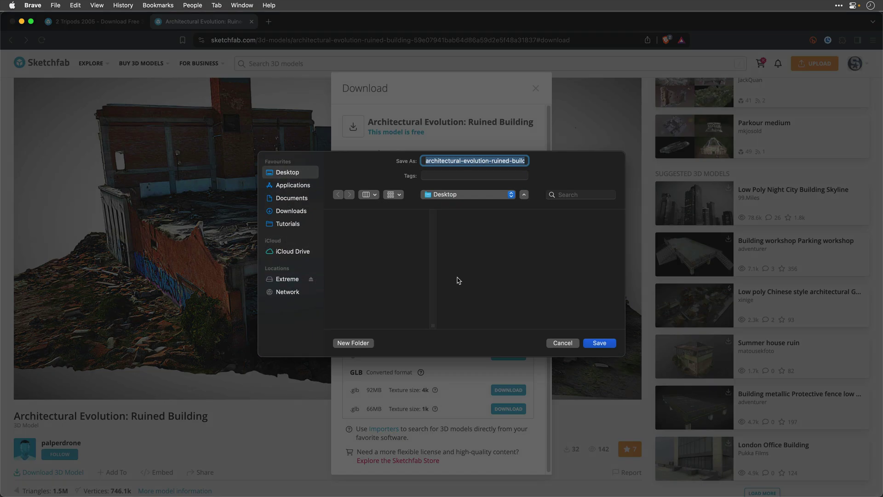
left_click(598, 346)
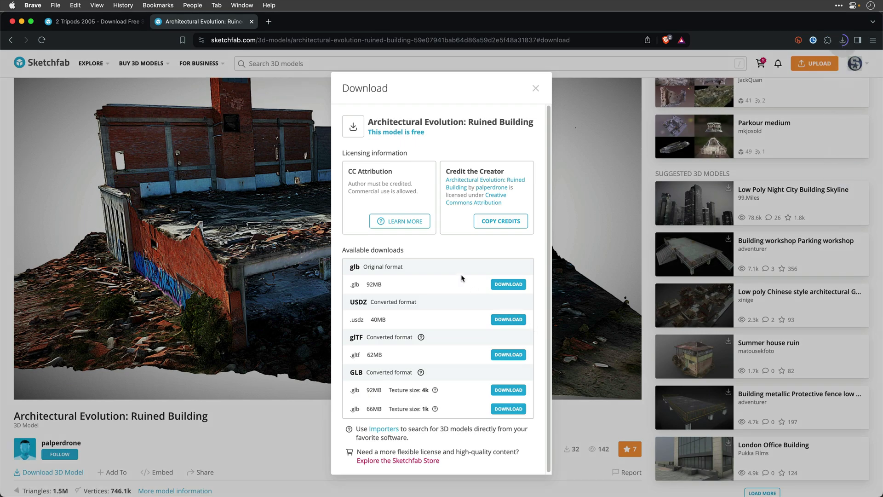
Step: Close the building's download options and scroll down the 2 Tripods 2005 model page
left_click(535, 88)
left_click(97, 21)
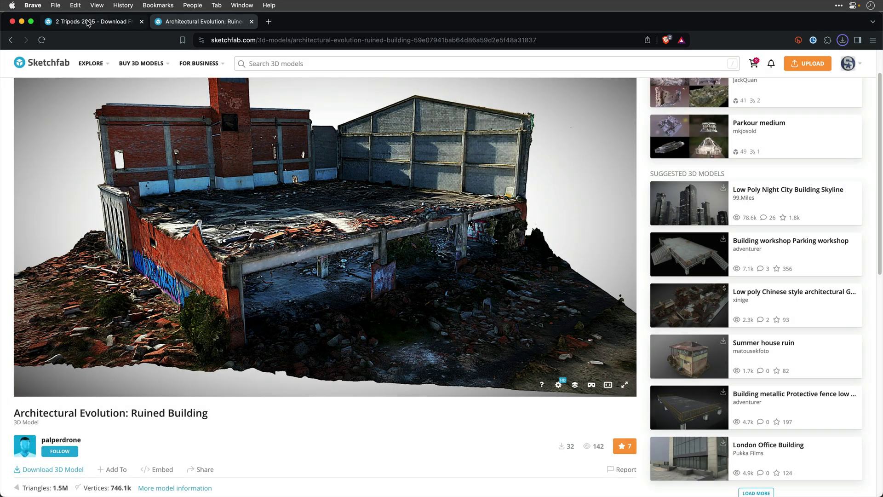
scroll(192, 447, "down", 2)
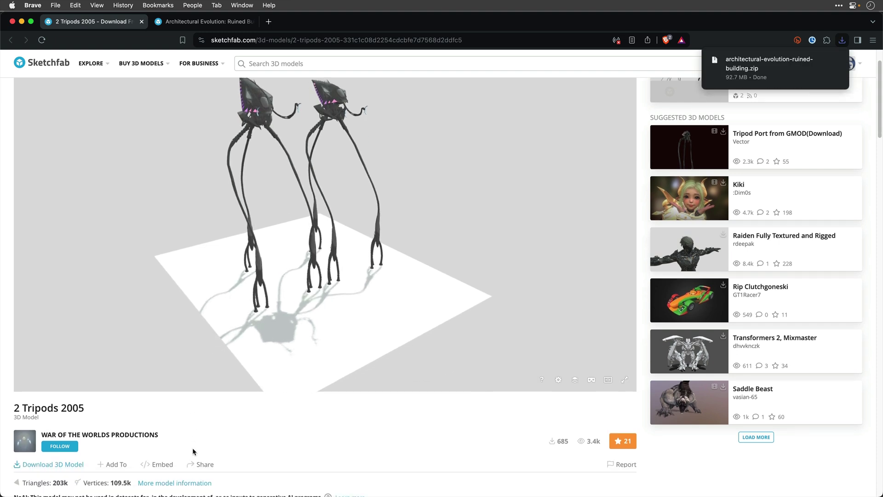
Step: Download the tripods in the converted GLB format and save 2_tripods_2005.glb to the desktop
left_click(59, 452)
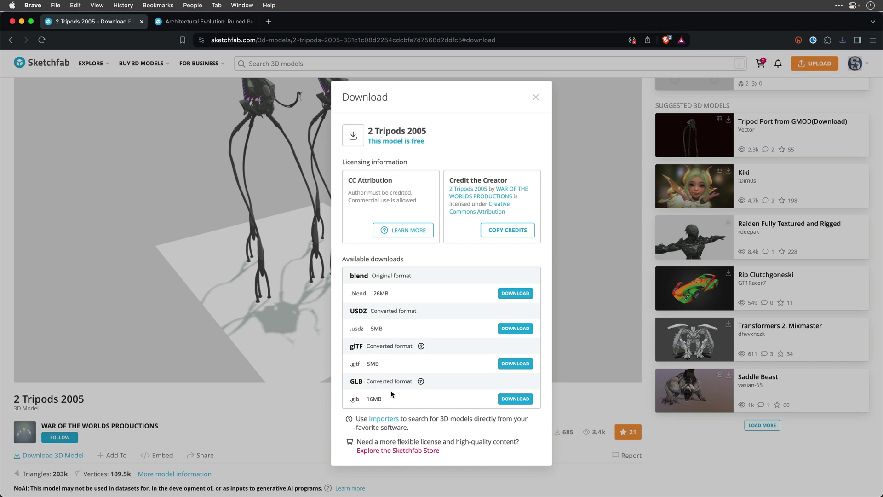
left_click(515, 399)
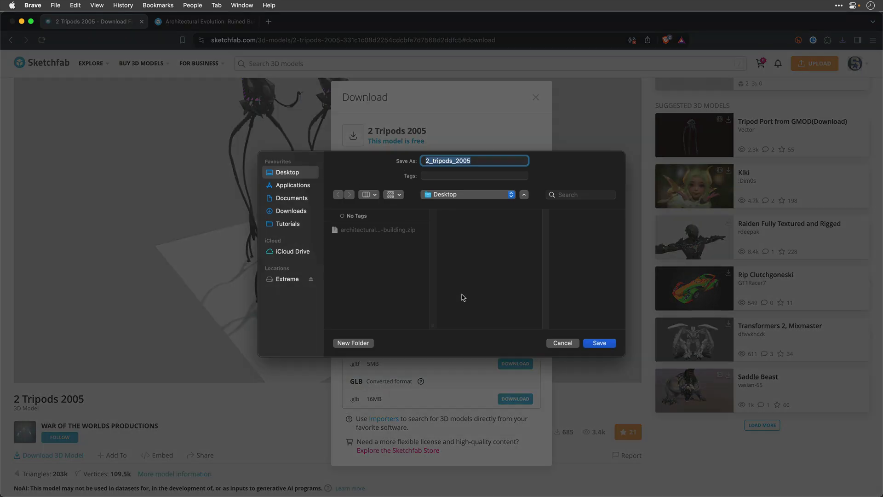
left_click(600, 343)
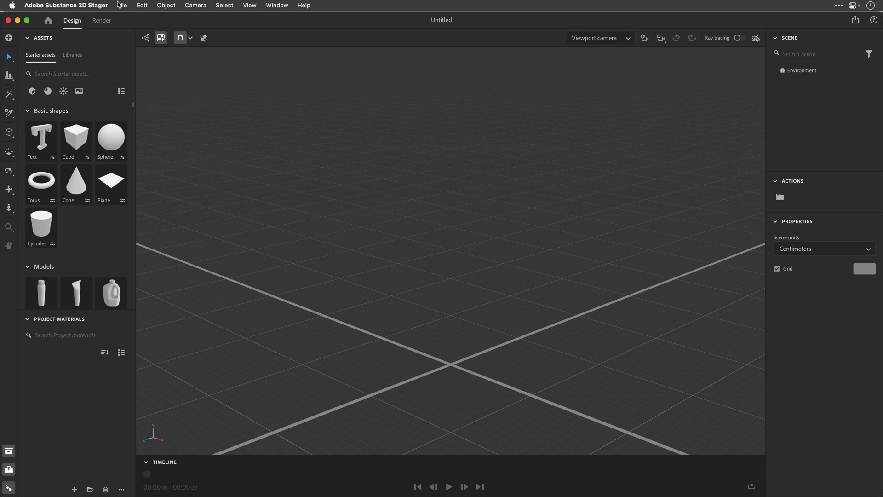
Step: Open the File menu in Stager's empty Untitled scene
left_click(122, 5)
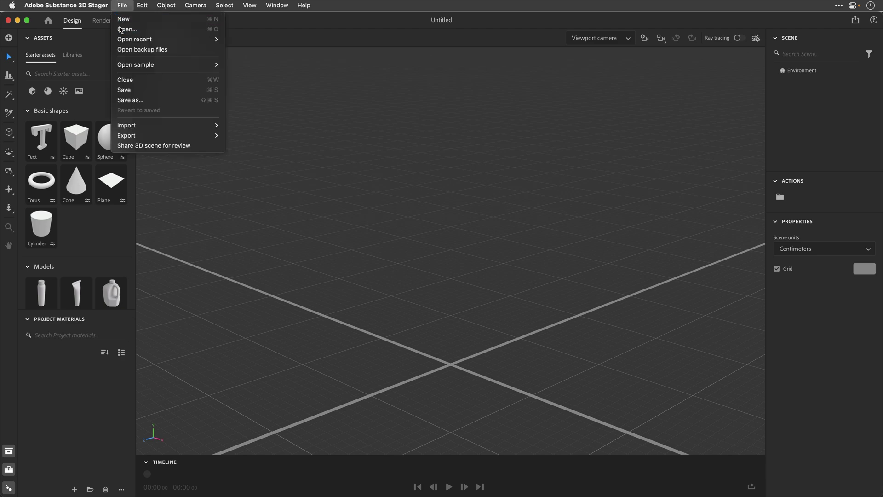
Step: Open 2_tripods_2005.glb from the Desktop and import it with the default import settings
left_click(291, 175)
left_click(348, 201)
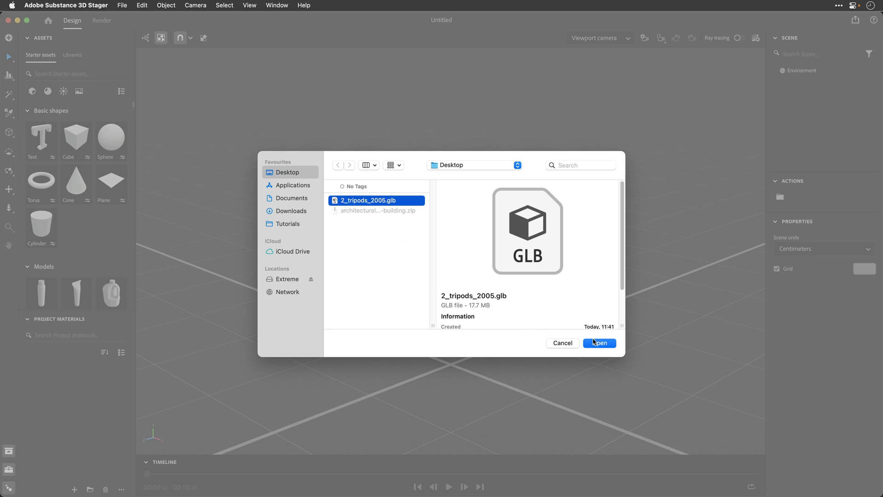
left_click(609, 344)
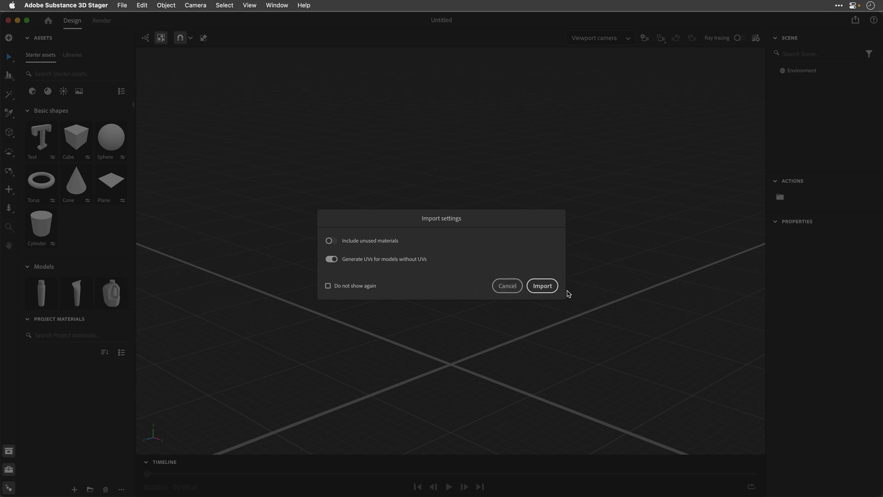
left_click(544, 287)
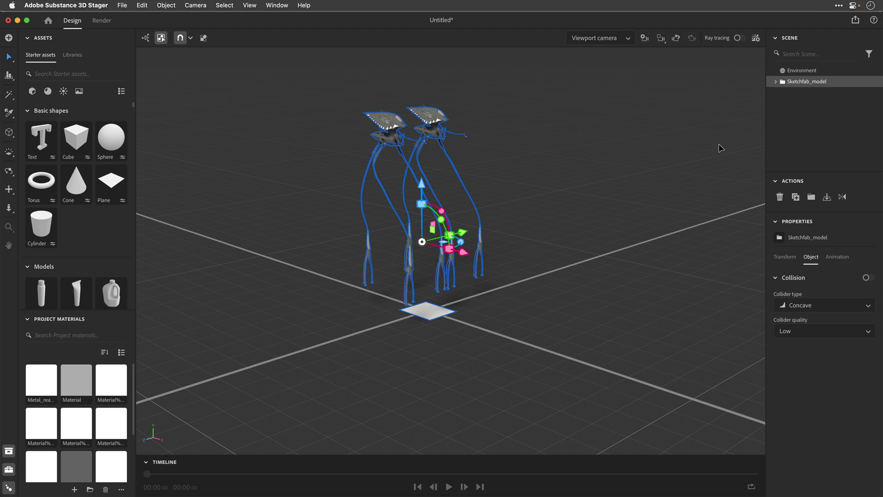
Step: Move the two tripods and the Curva NURBS object out of Sketchfab_model to the scene's top level
left_click(775, 83)
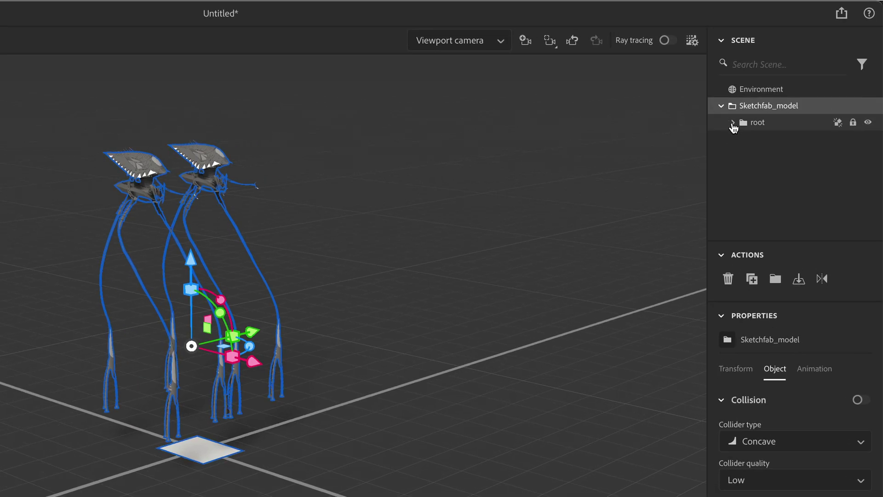
left_click(733, 123)
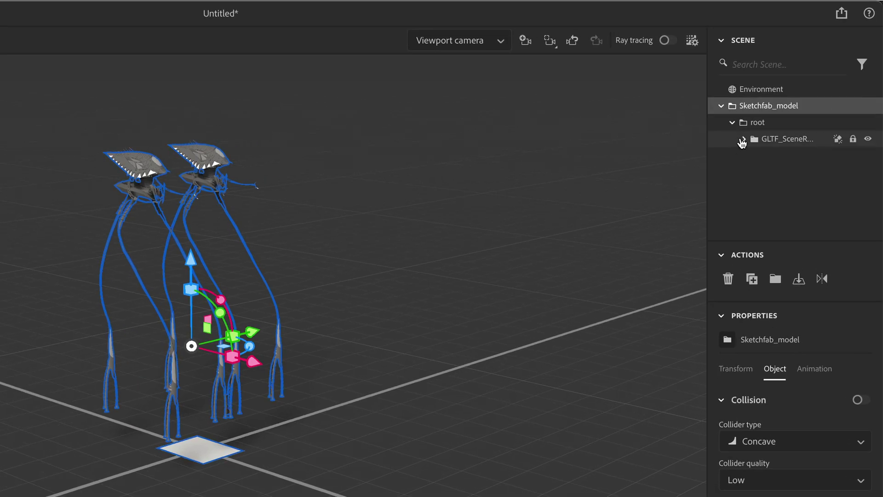
left_click(743, 139)
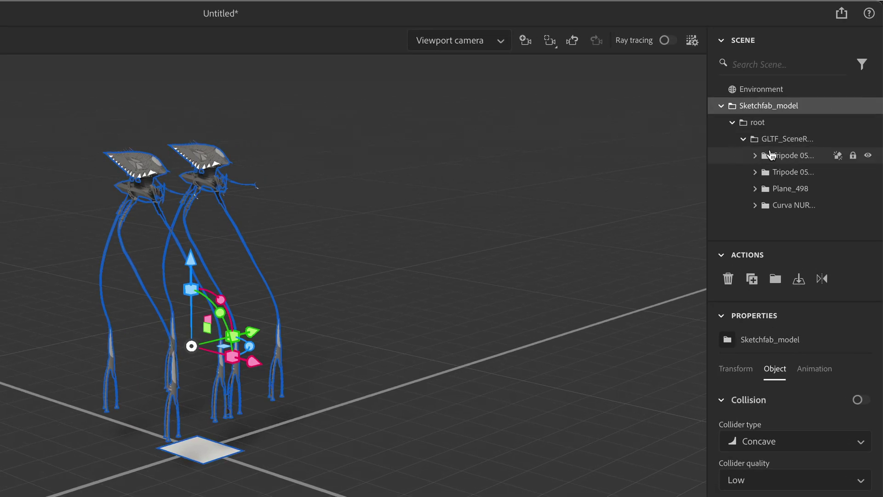
left_click(771, 155)
left_click(786, 211, "shift")
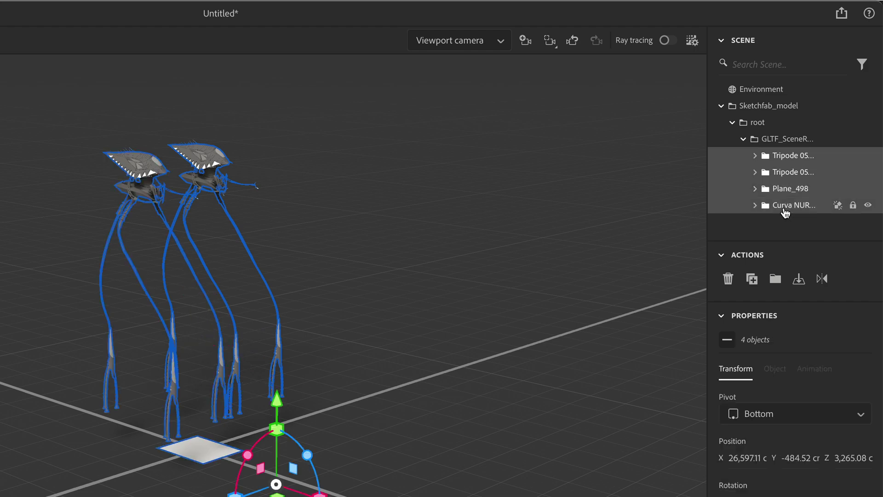
mouse_move(784, 156)
left_mouse_down()
mouse_move(794, 106)
mouse_move(780, 97)
left_mouse_up()
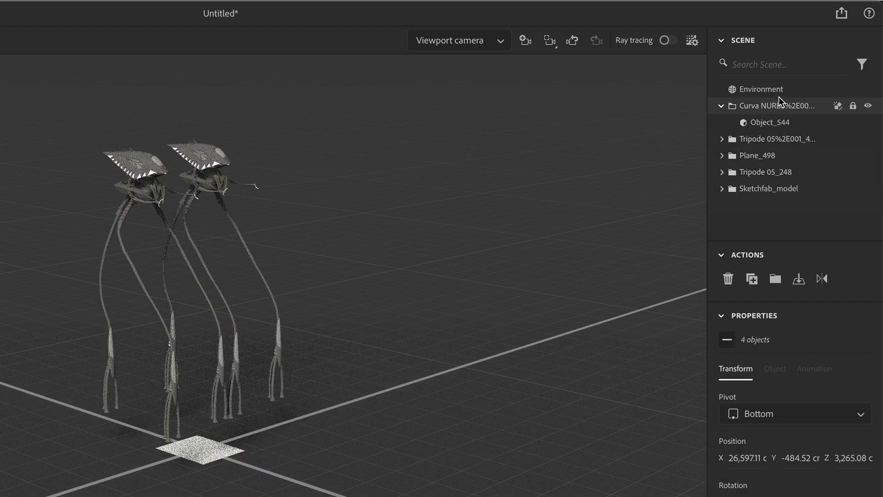
Step: Delete the empty Sketchfab_model group and the ground plane Plane_498
left_click(757, 193)
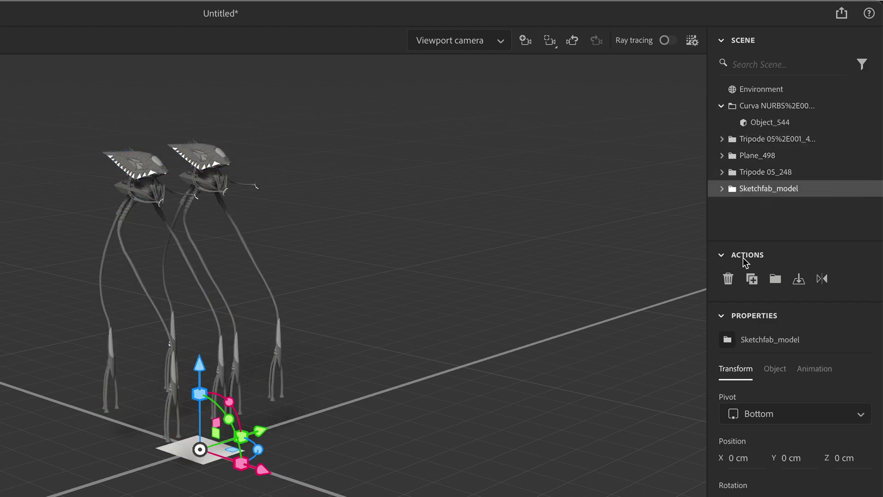
left_click(728, 279)
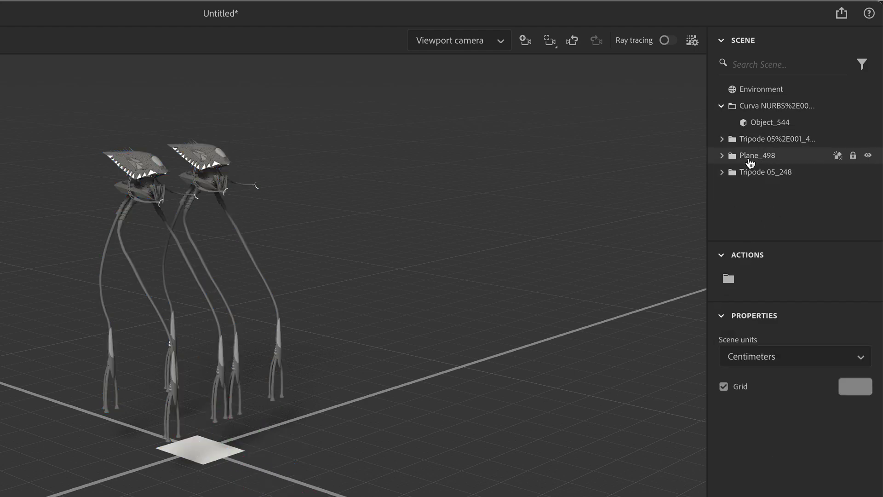
left_click(752, 156)
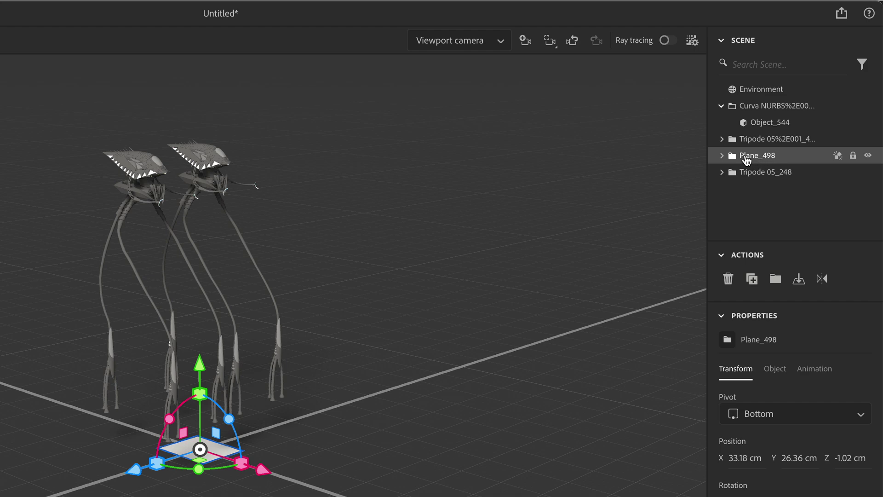
left_click(727, 279)
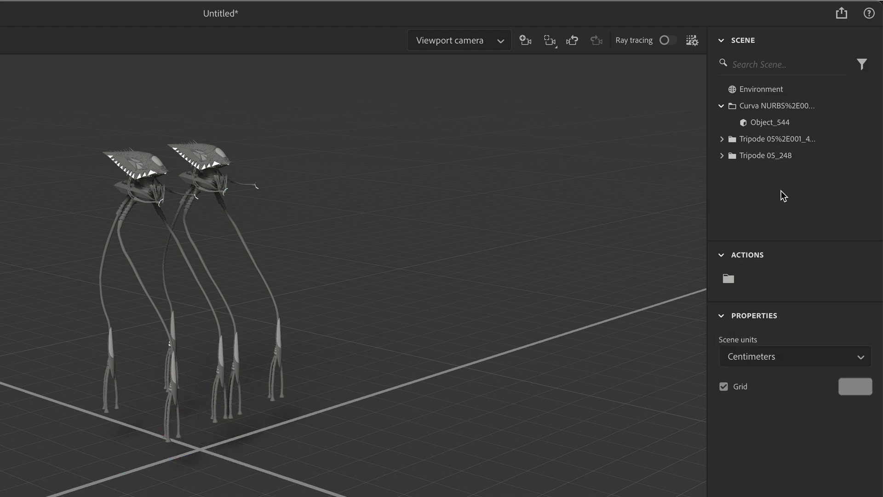
Step: Inspect Tripode 05_248, the other tripod, and the Curva NURBS object one by one
left_click(764, 161)
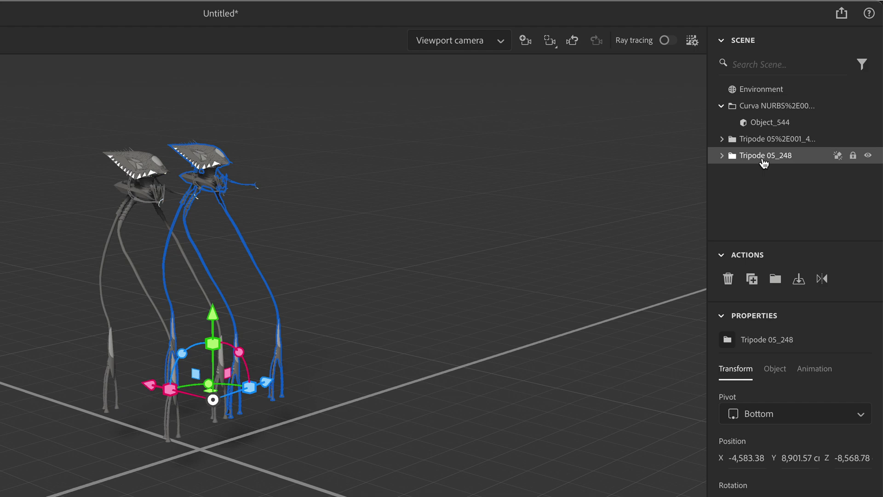
left_click(764, 142)
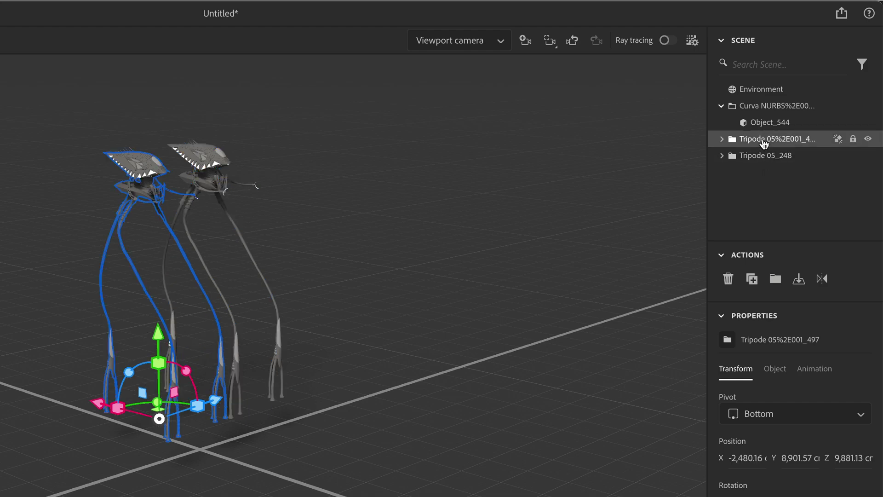
left_click(764, 110)
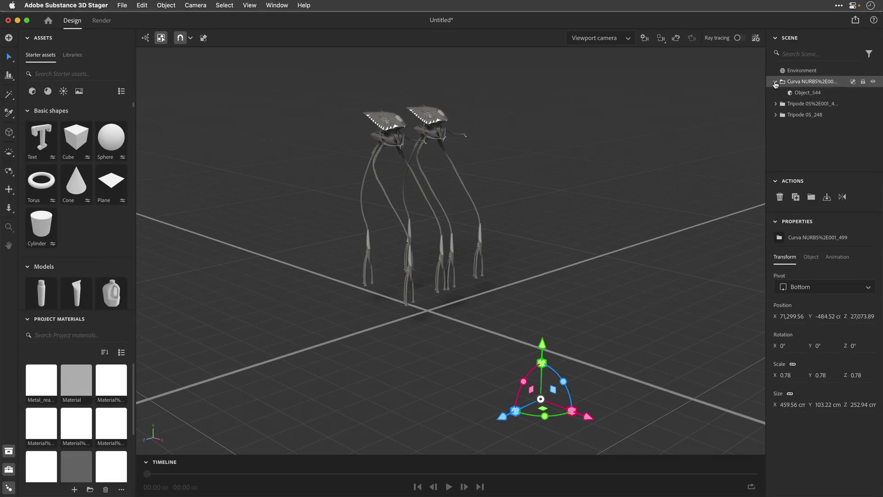
Step: Delete the Curva NURBS group and the duplicate tripod Tripode 05_248
left_click(776, 83)
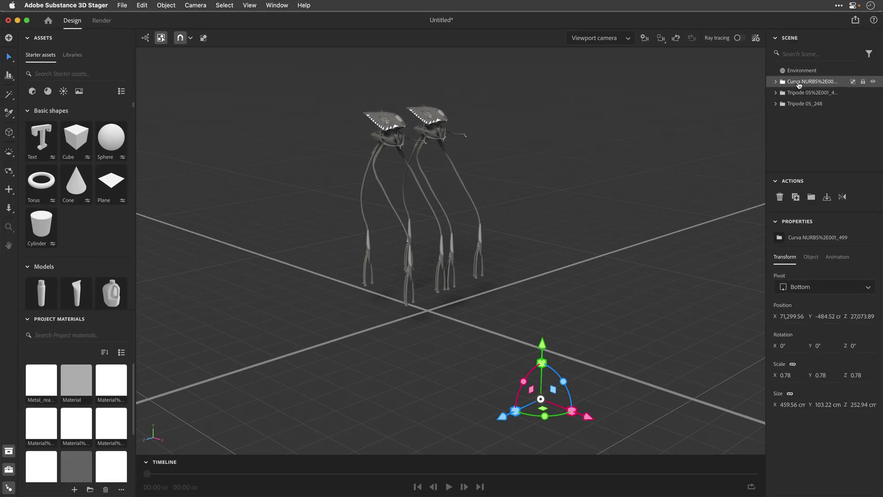
left_click(781, 197)
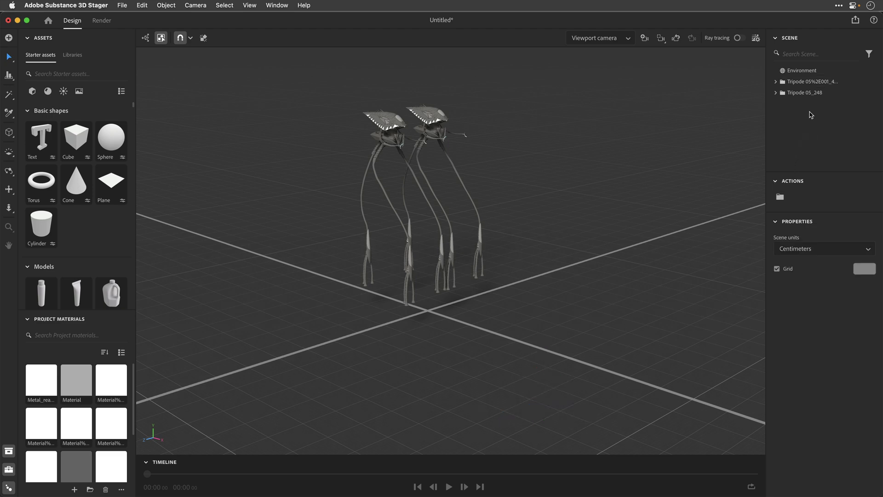
left_click(799, 93)
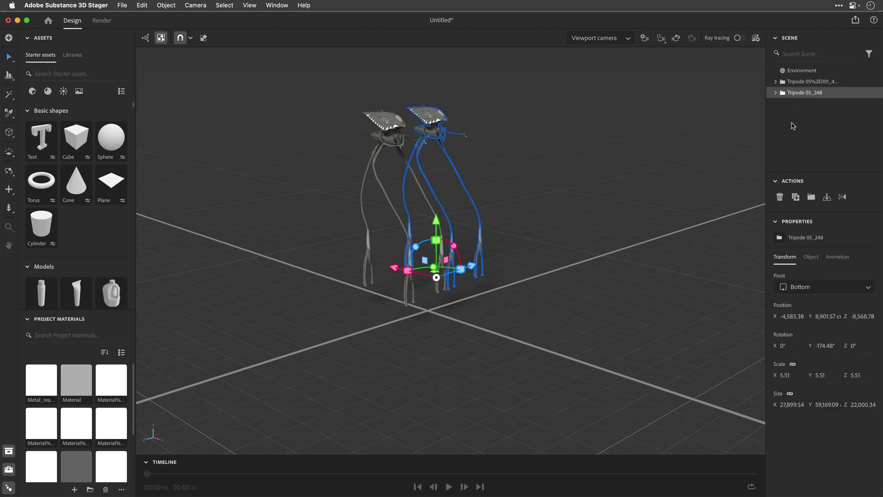
left_click(779, 197)
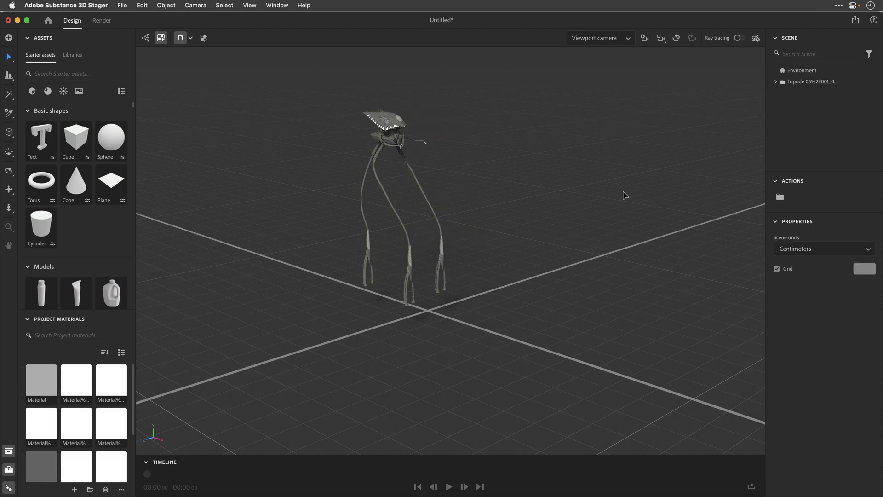
Step: Drop the remaining tripod to the ground and slide it along X and Z near the grid centre
left_click(811, 87)
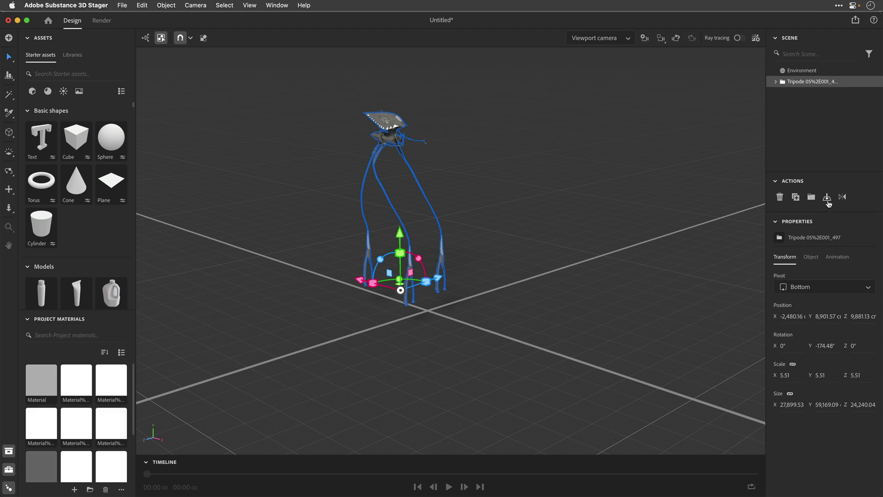
left_click(828, 203)
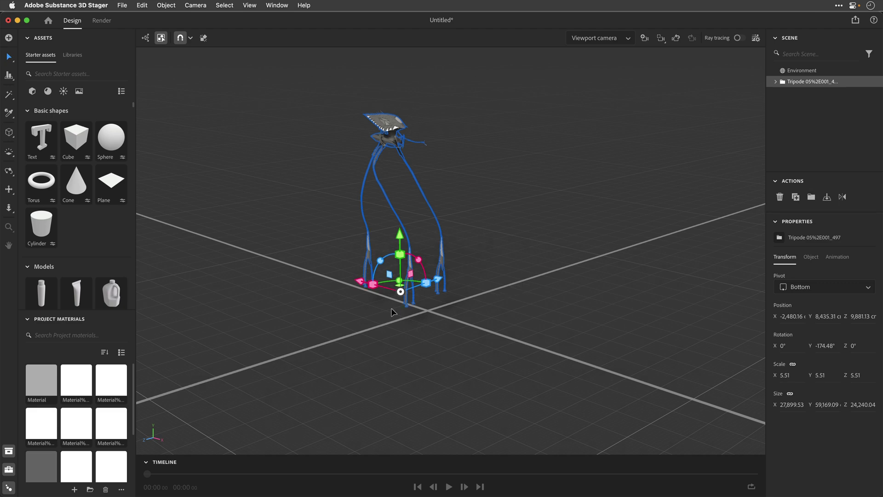
left_click_drag(367, 287, 410, 298)
left_click_drag(482, 294, 453, 305)
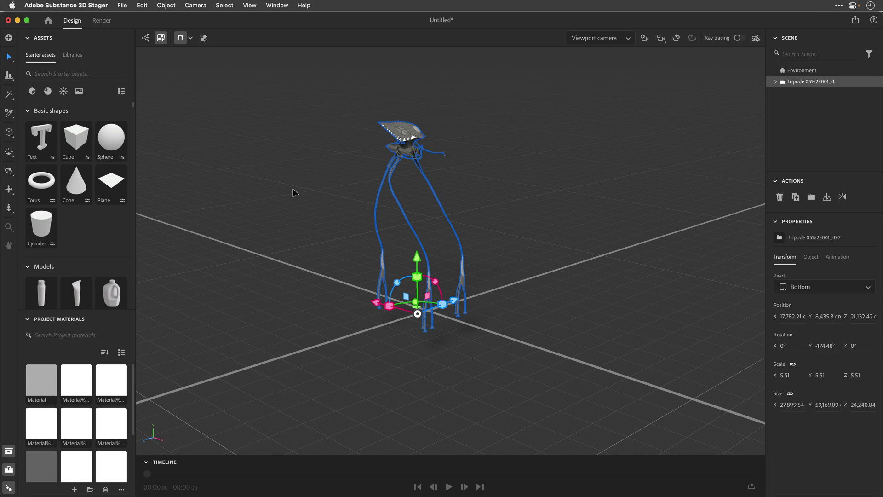
Step: Rotate the environment lighting around the tripod with the Environment Light tool for darker, higher-contrast shading
left_click(8, 153)
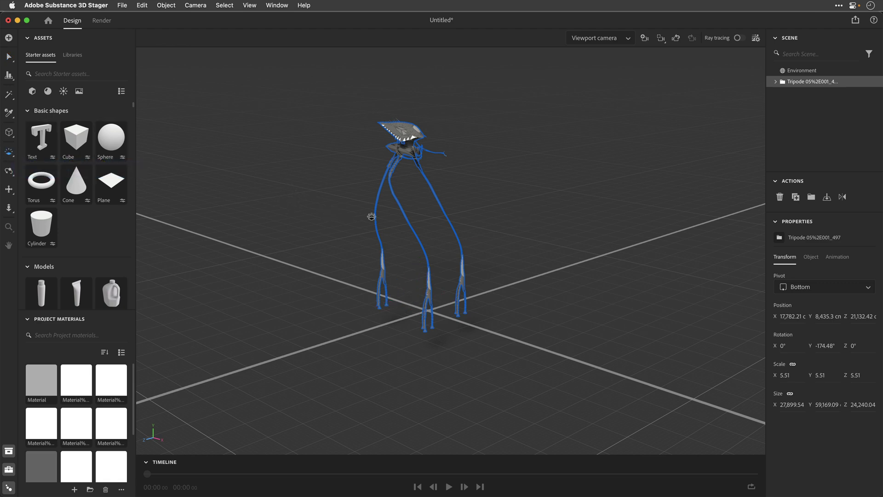
mouse_move(372, 216)
left_mouse_down()
mouse_move(422, 220)
mouse_move(322, 227)
mouse_move(410, 230)
mouse_move(443, 217)
mouse_move(420, 233)
mouse_move(381, 236)
mouse_move(292, 219)
mouse_move(416, 229)
mouse_move(445, 220)
mouse_move(388, 235)
mouse_move(298, 213)
mouse_move(328, 221)
left_mouse_up()
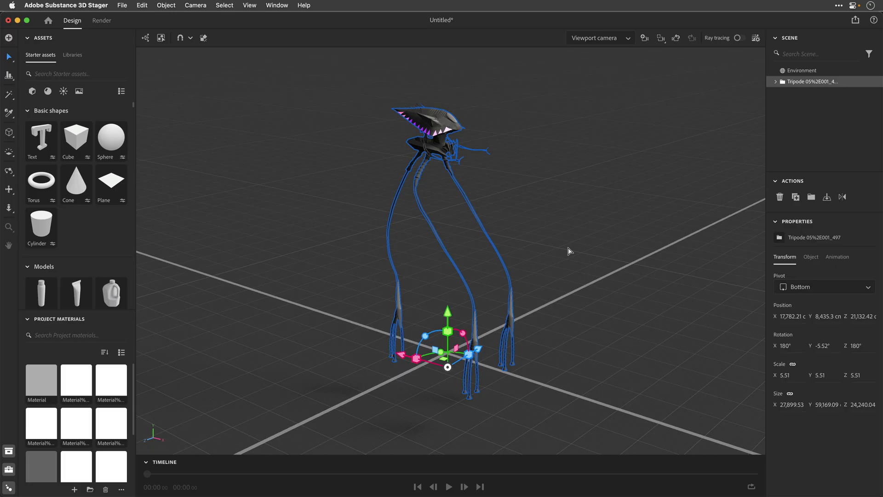
Step: Move the tripod's 18 parts, Object_277 to Object_301, to top level and delete the empty Tripode group
left_click(776, 82)
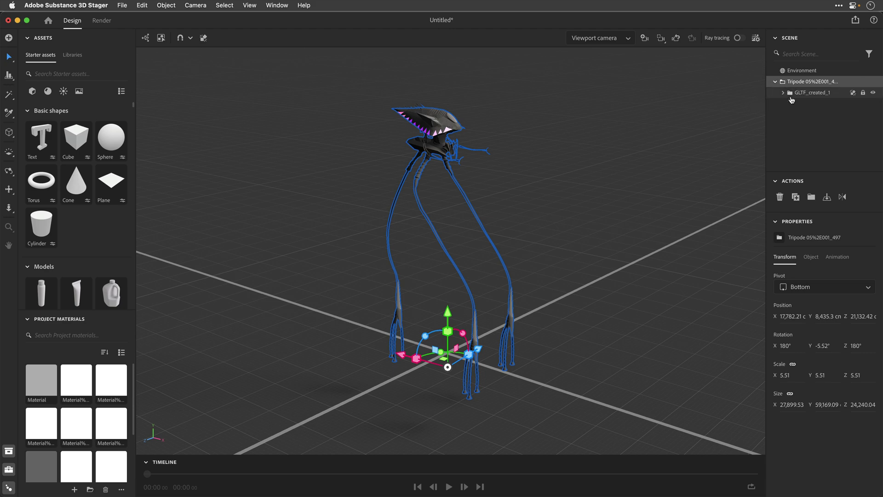
left_click(784, 94)
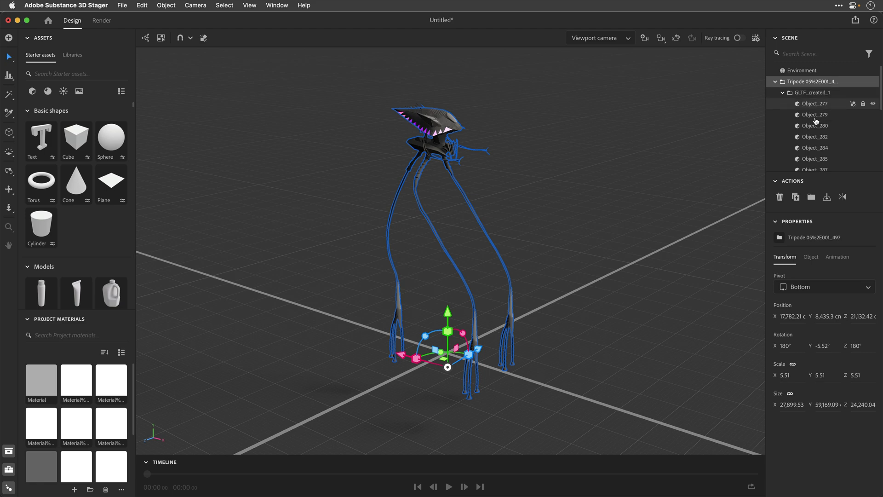
left_click(815, 104)
scroll(816, 138, "down", 6)
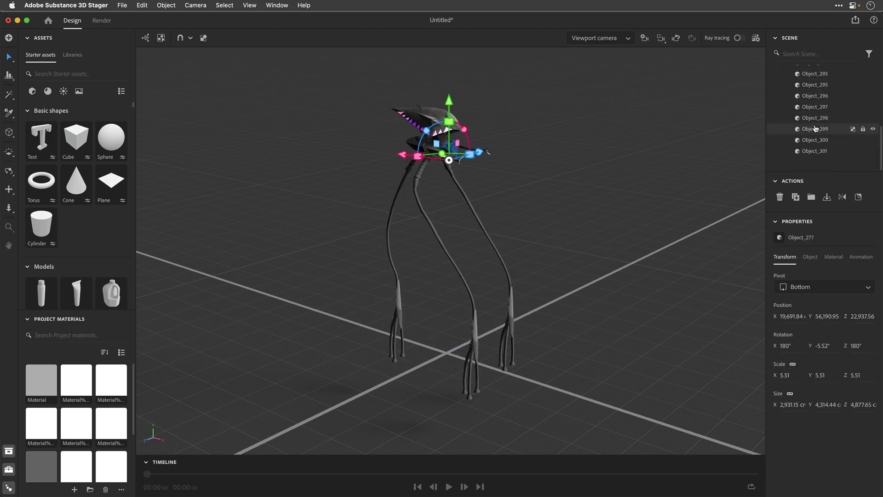
left_click(816, 157, "shift")
scroll(818, 126, "up", 6)
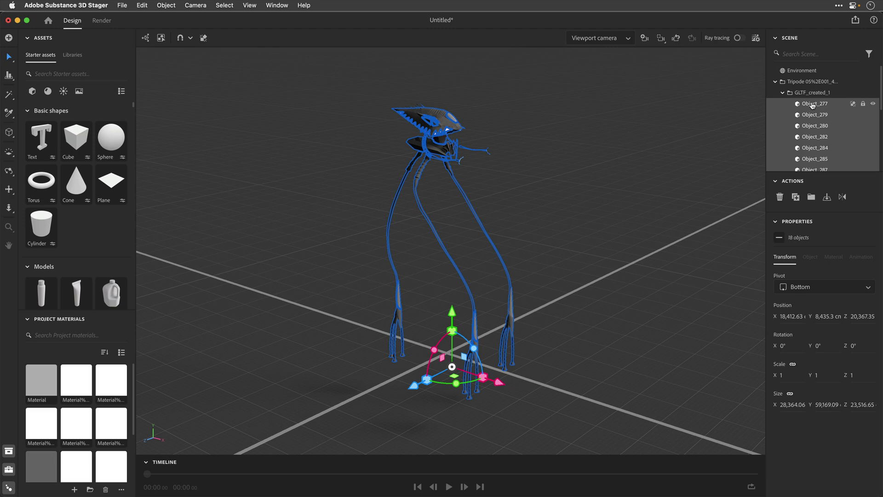
left_click_drag(813, 106, 816, 76)
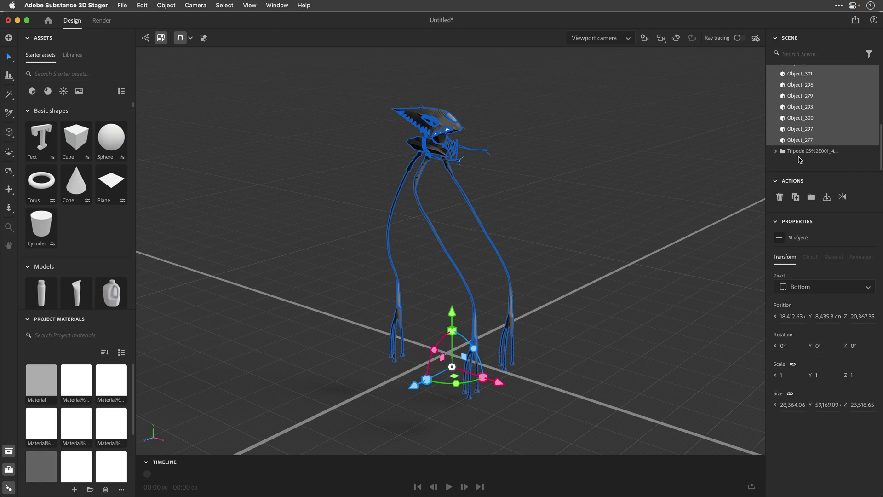
left_click(798, 154)
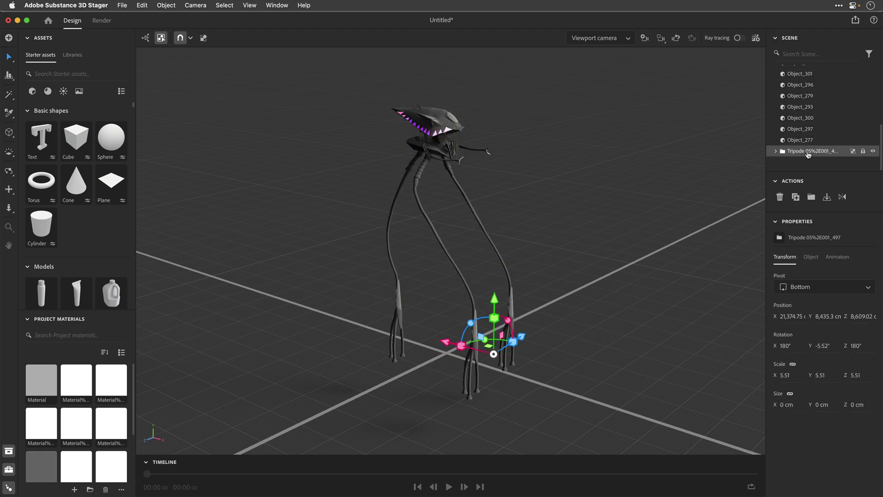
left_click(781, 198)
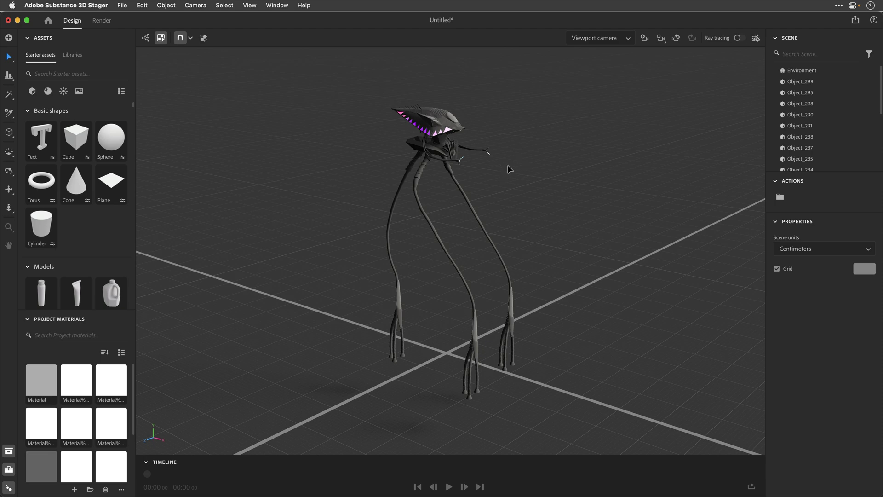
Step: Switch the Select tool to Marquee Select
left_click(9, 58)
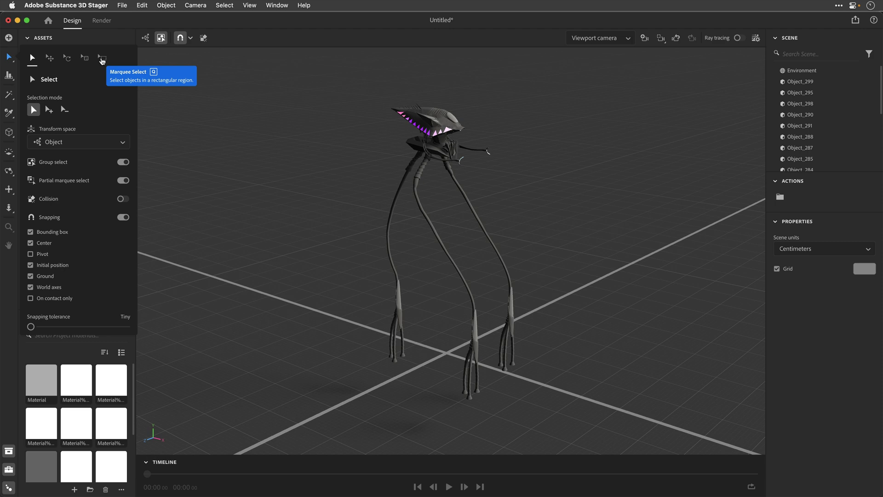
left_click(102, 59)
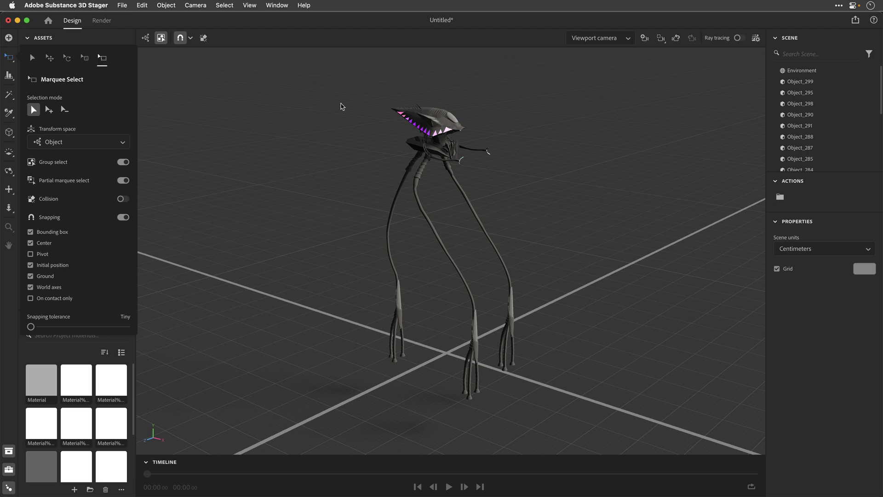
left_click(374, 109)
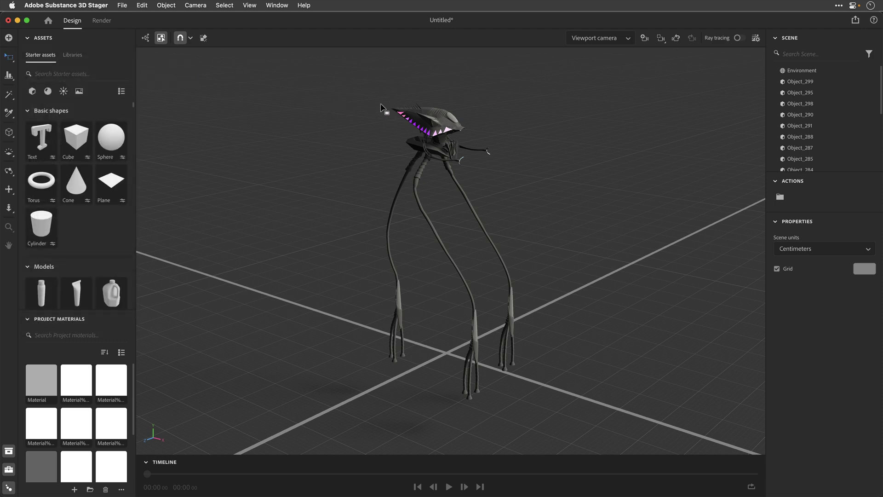
Step: Box-select the tripod's ten head parts, adding the last one after orbiting the view
left_click_drag(381, 99, 509, 158)
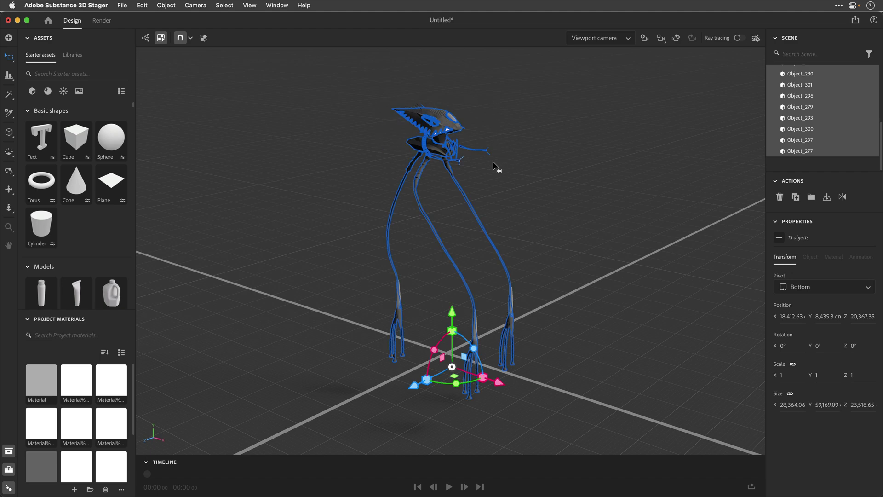
left_click(493, 162)
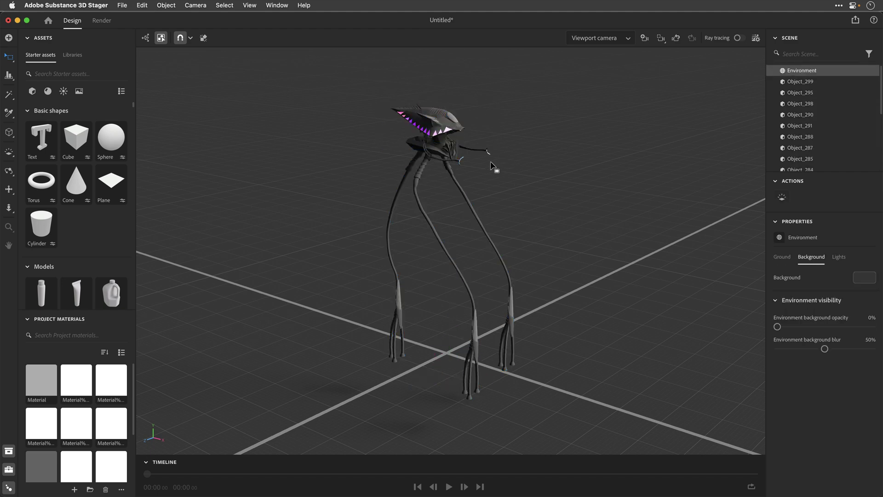
left_click_drag(480, 170, 422, 169, "alt")
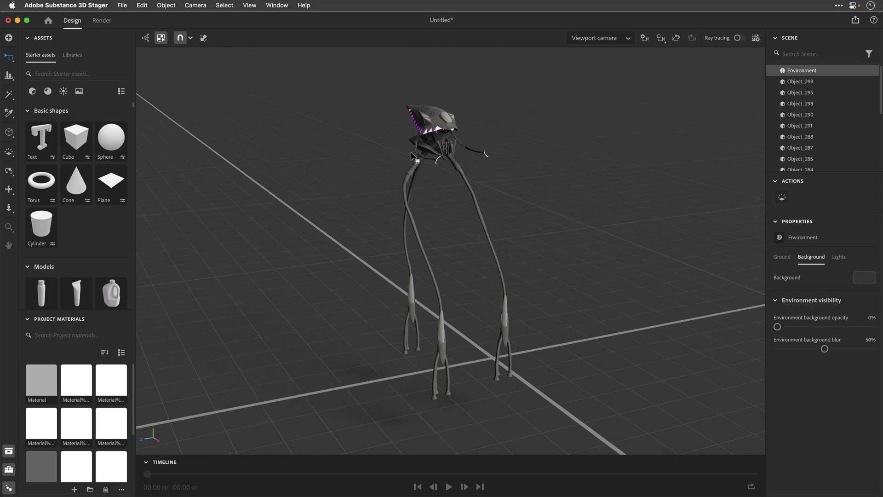
left_click_drag(392, 90, 479, 129)
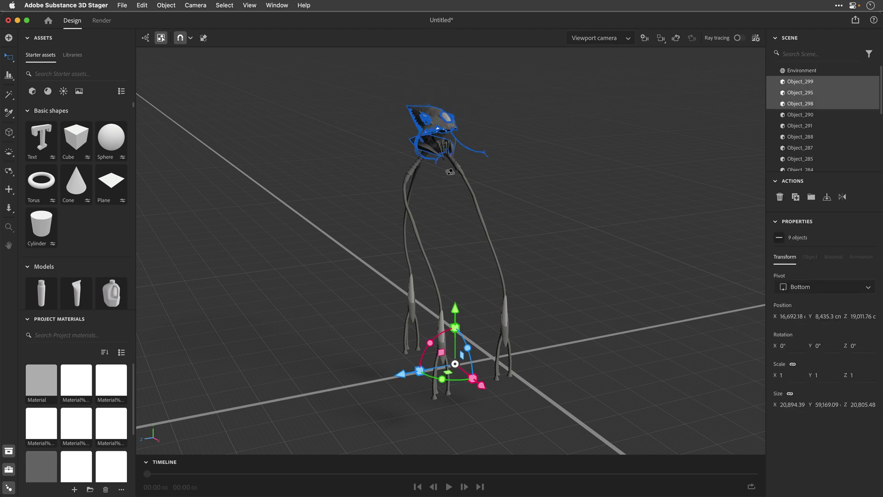
left_click_drag(450, 175, 430, 165, "alt")
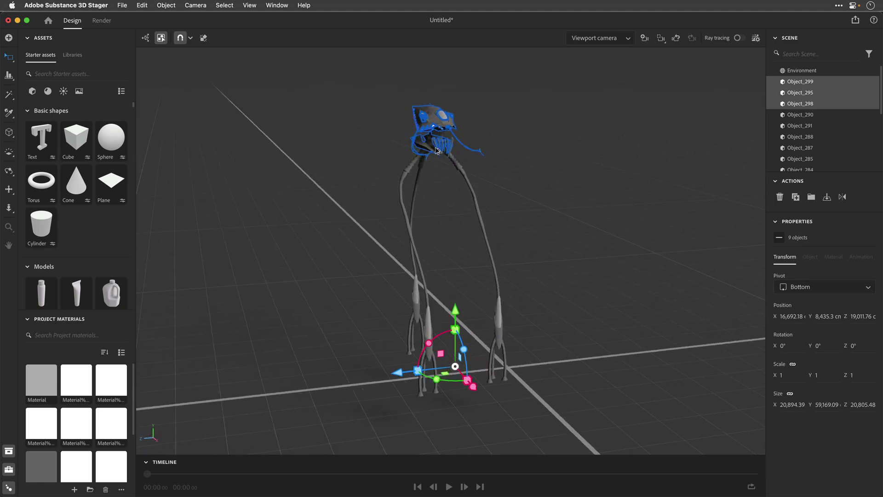
left_click(436, 149, "shift")
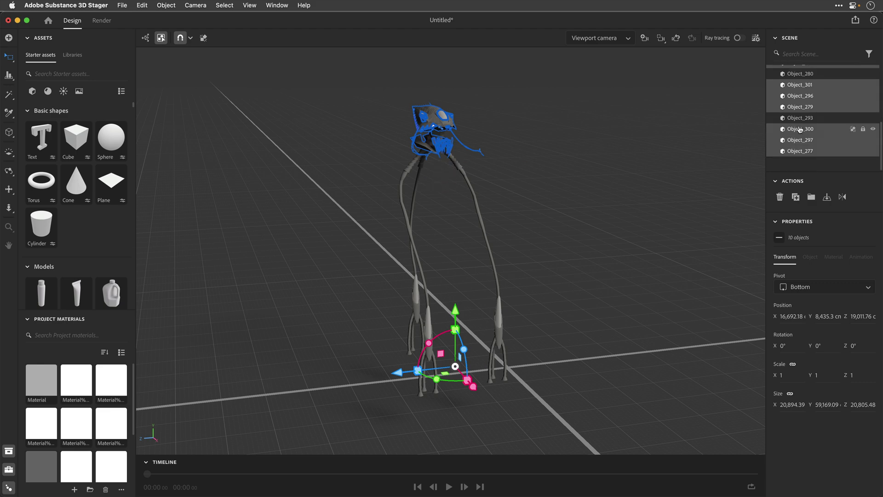
scroll(810, 119, "up", 5)
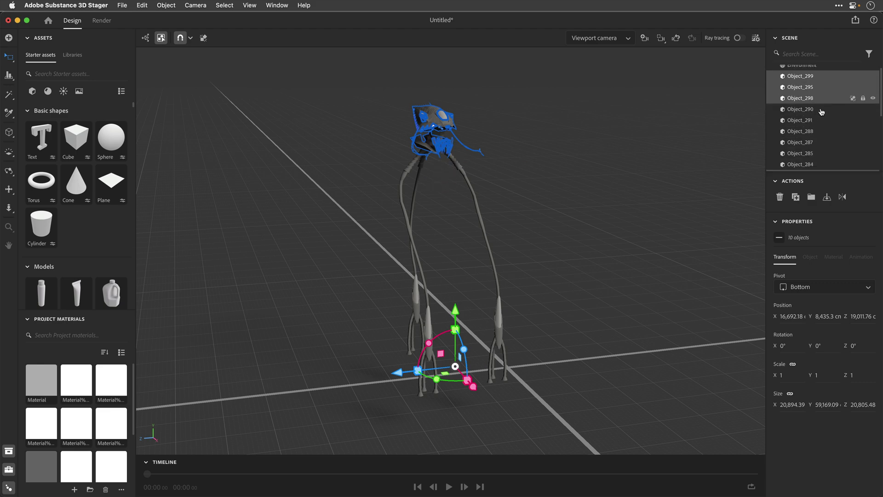
scroll(822, 110, "down", 2)
scroll(823, 103, "up", 2)
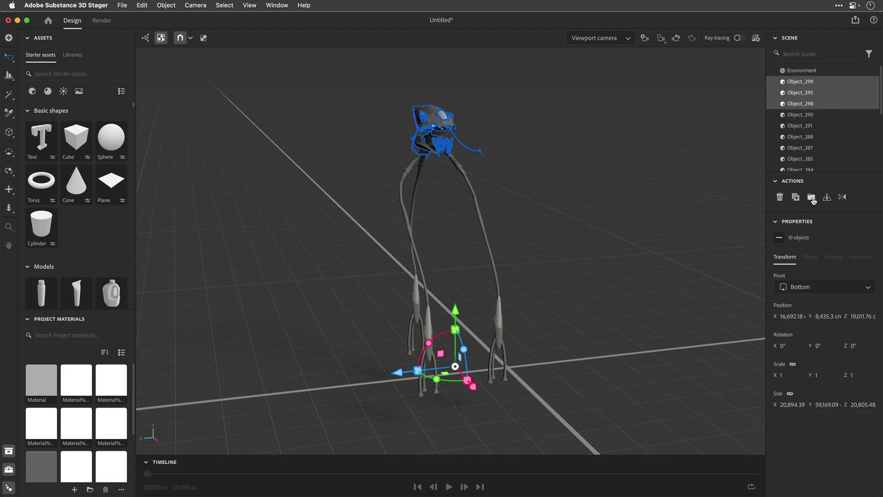
Step: Group the selected head parts, move the Group to the top level and hide it
left_click(812, 198)
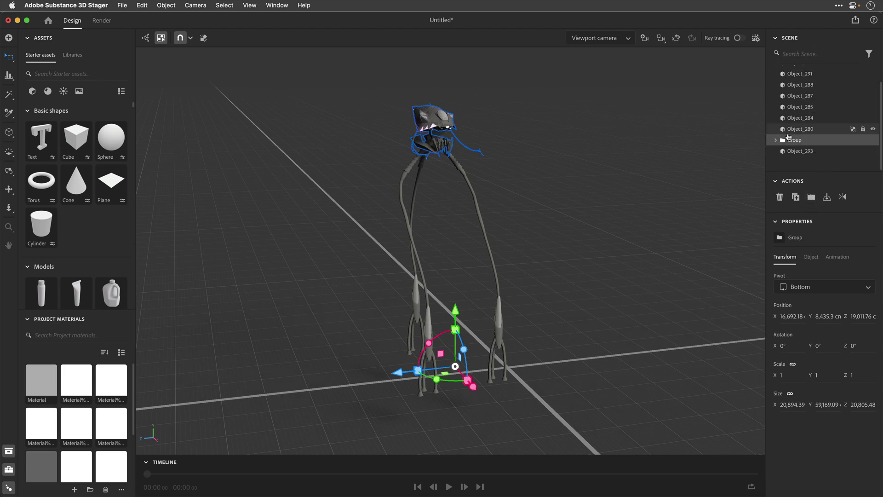
left_click_drag(795, 143, 803, 77)
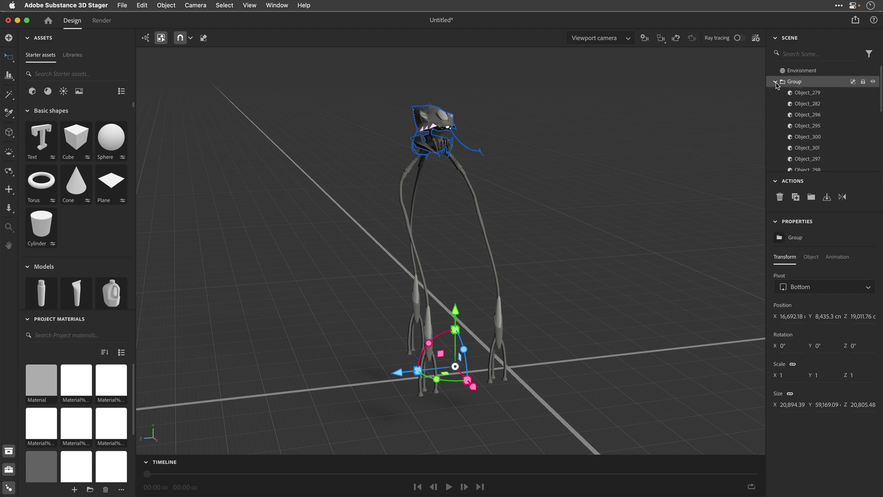
left_click(874, 82)
left_click(874, 83)
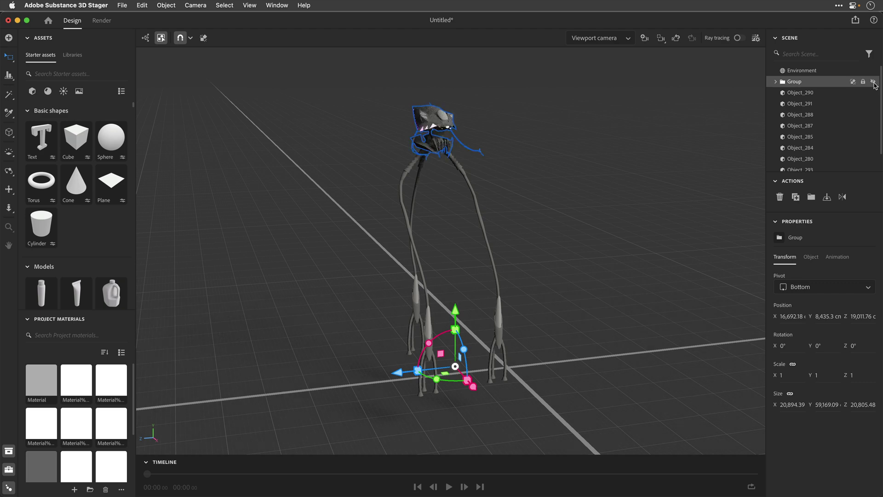
left_click(873, 82)
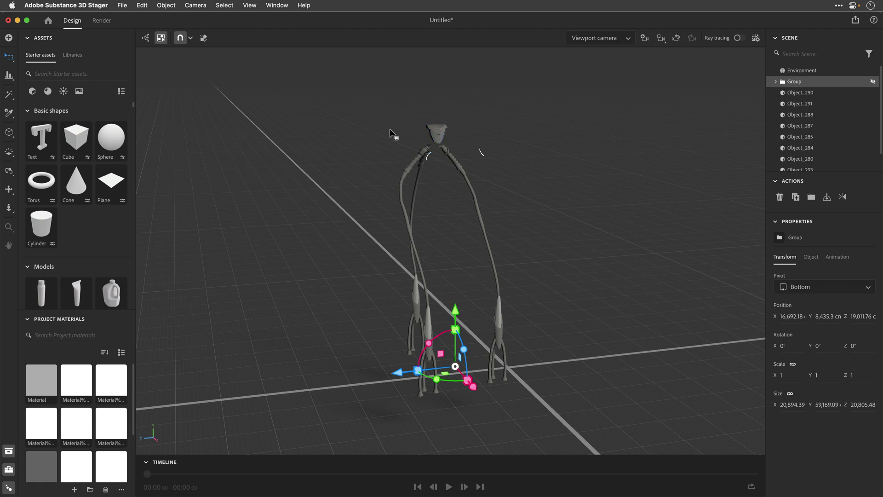
Step: Move neck pieces Object_293 and Object_280 into the hidden Group and collapse it
left_click(435, 131)
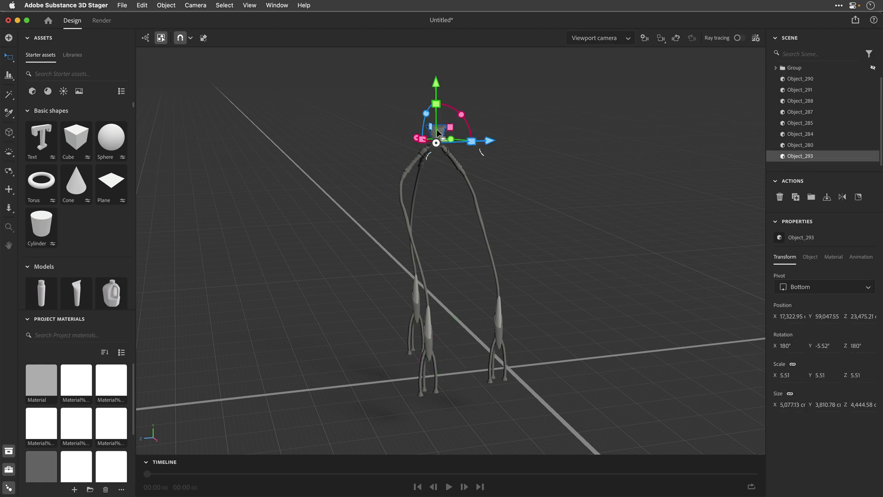
left_click(481, 153, "shift")
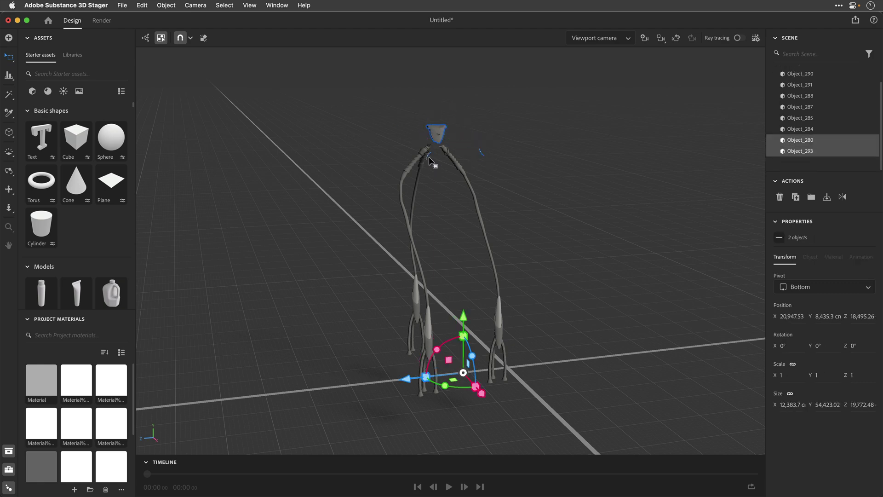
scroll(805, 149, "up", 2)
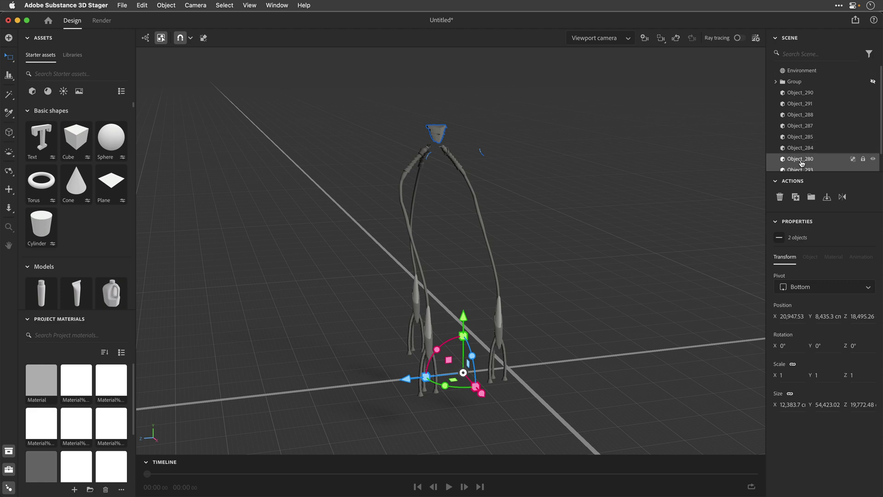
left_click_drag(802, 162, 802, 84)
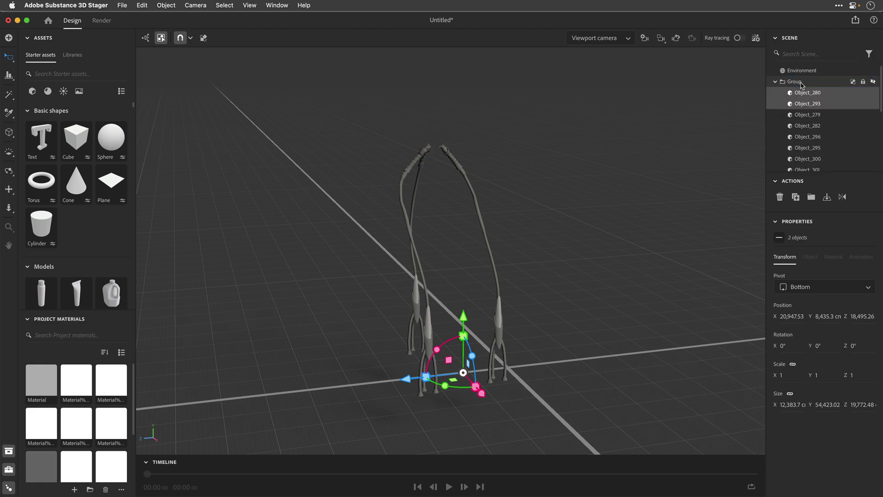
left_click(776, 82)
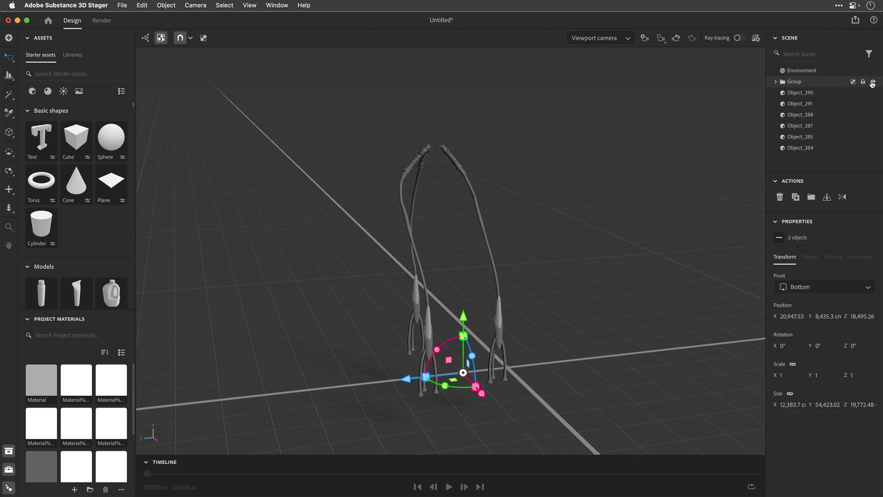
left_click(873, 83)
left_click(872, 82)
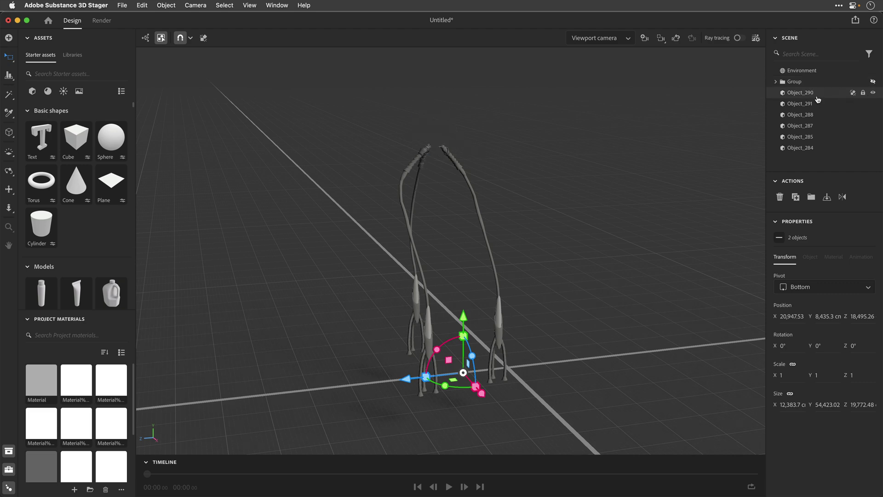
Step: Export the whole scene in GLB format to the Desktop as Tripod_Legs.glb
left_click(122, 5)
mouse_move(130, 137)
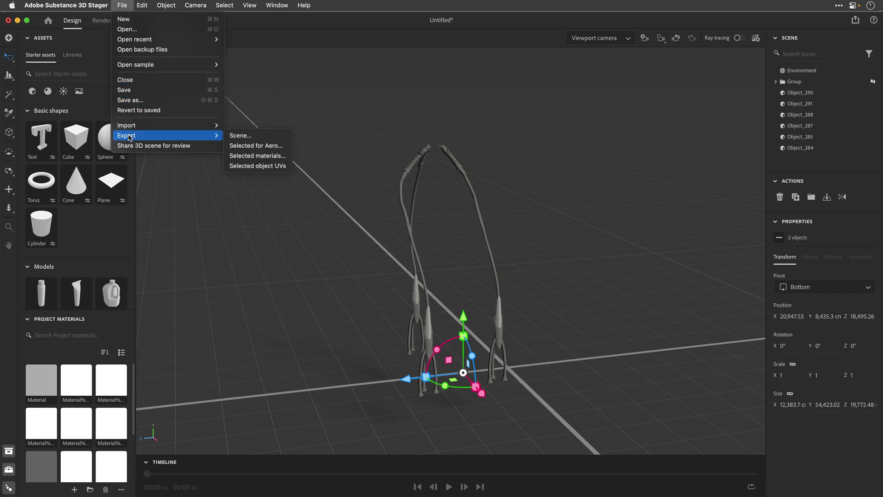
left_click(253, 138)
left_click(355, 185)
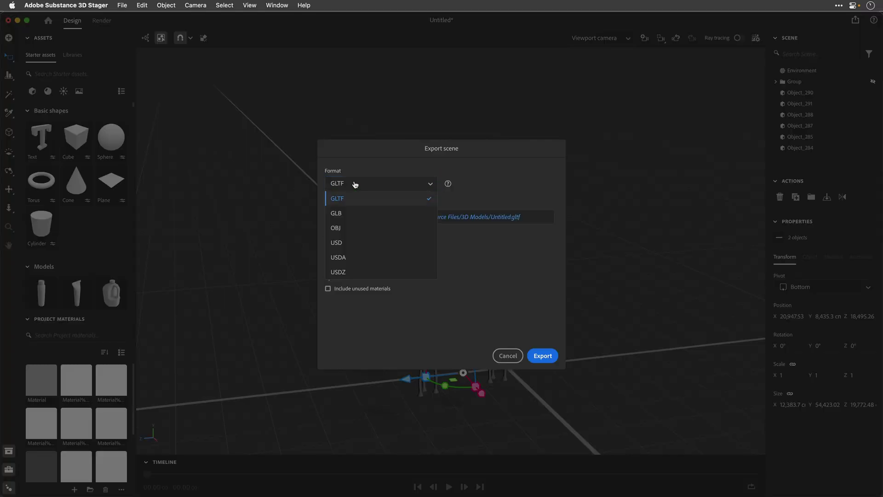
left_click(348, 214)
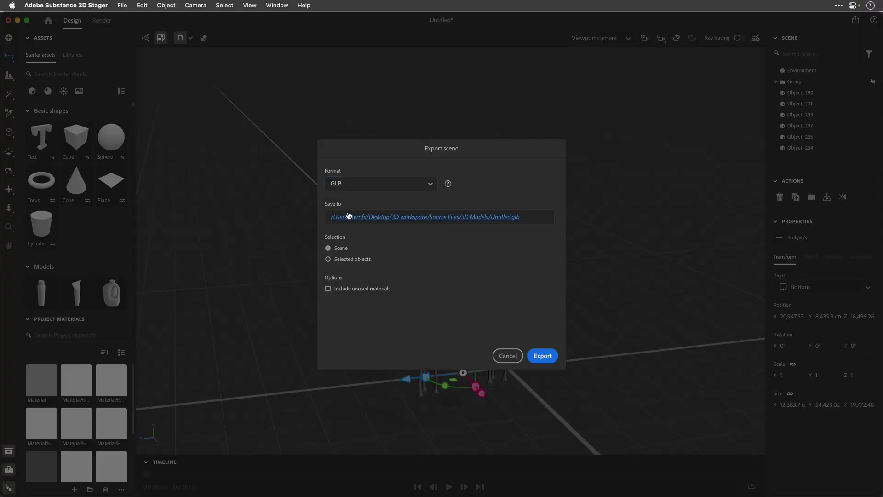
left_click(366, 219)
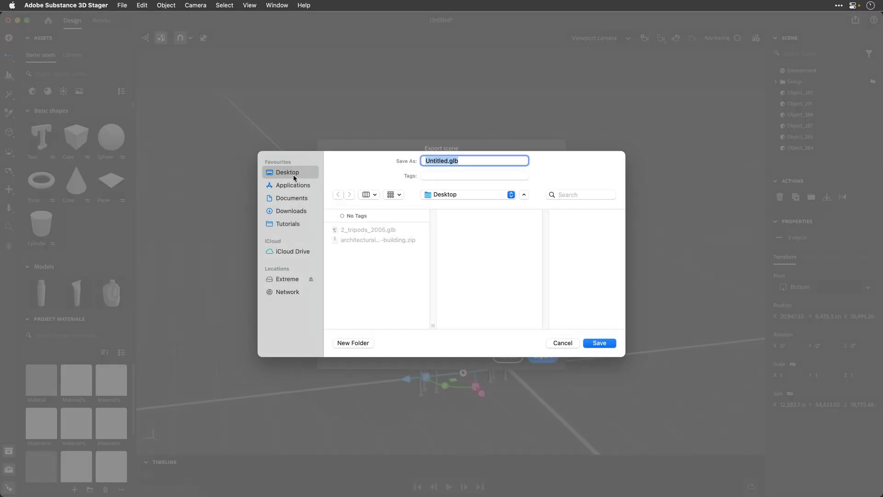
type("Tripod_Legs")
left_click(600, 343)
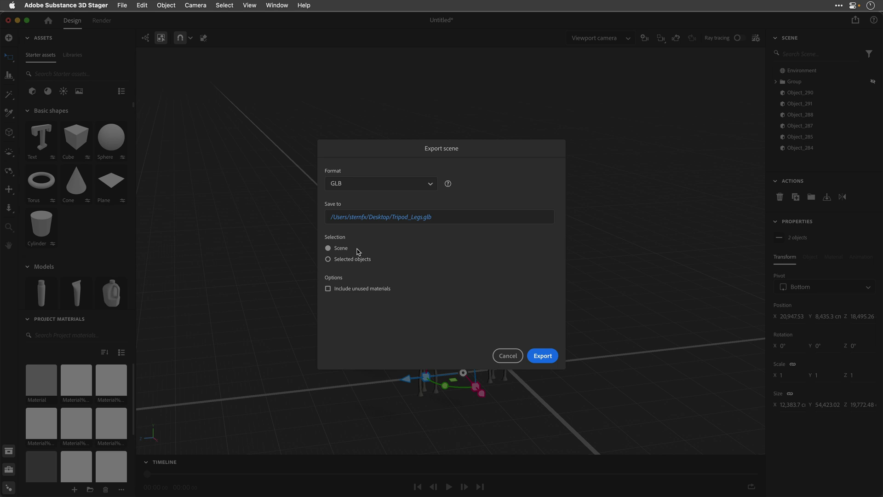
left_click(550, 355)
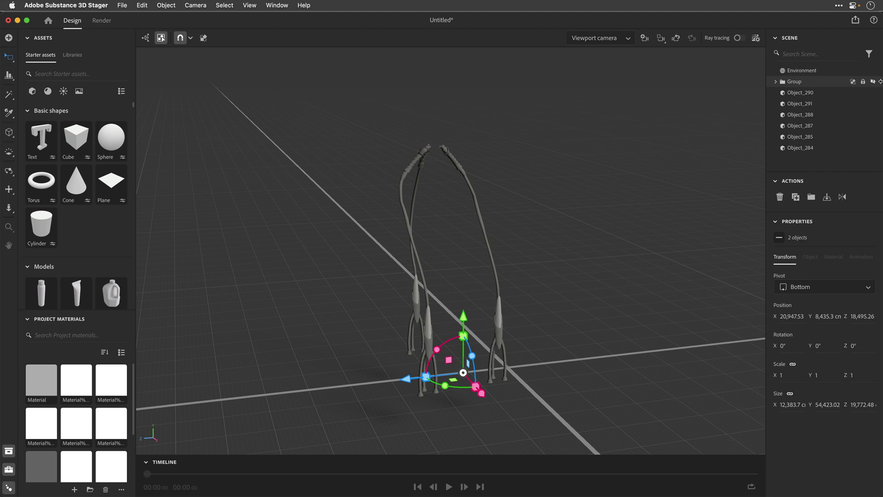
Step: Group the leg objects into a hidden Group 2 and select the head Group
left_click(818, 94)
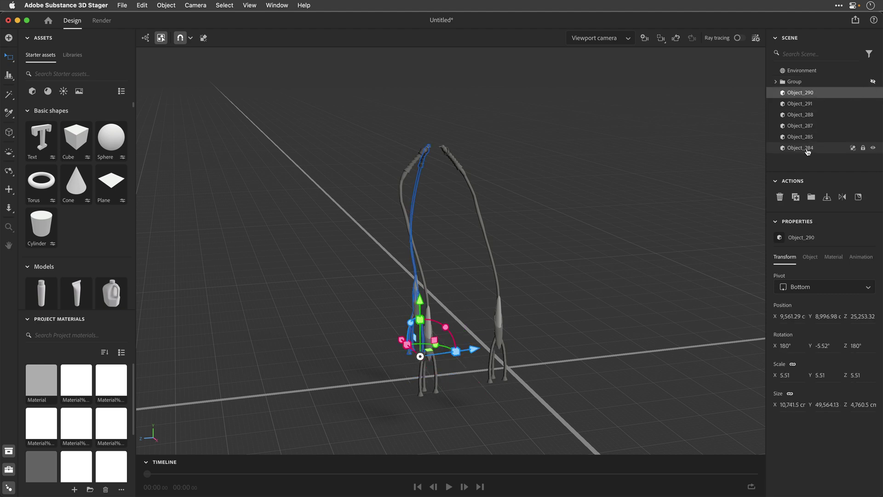
left_click(808, 148, "shift")
left_click(812, 197)
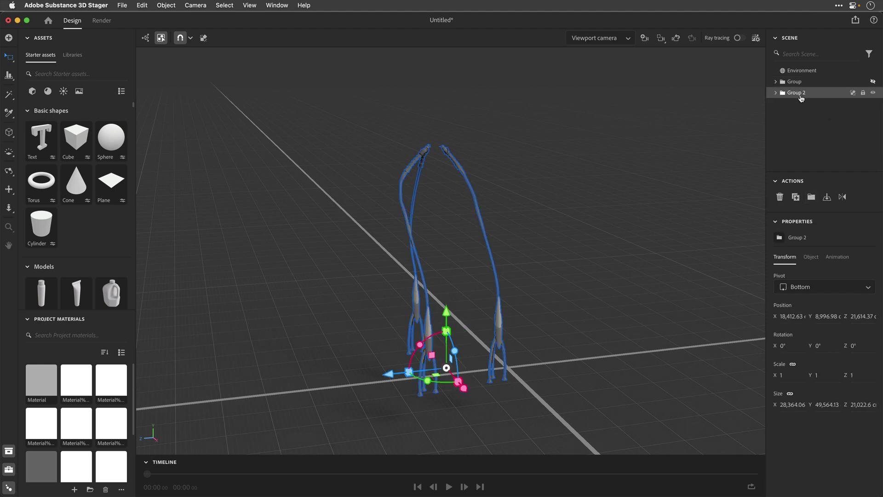
left_click(875, 94)
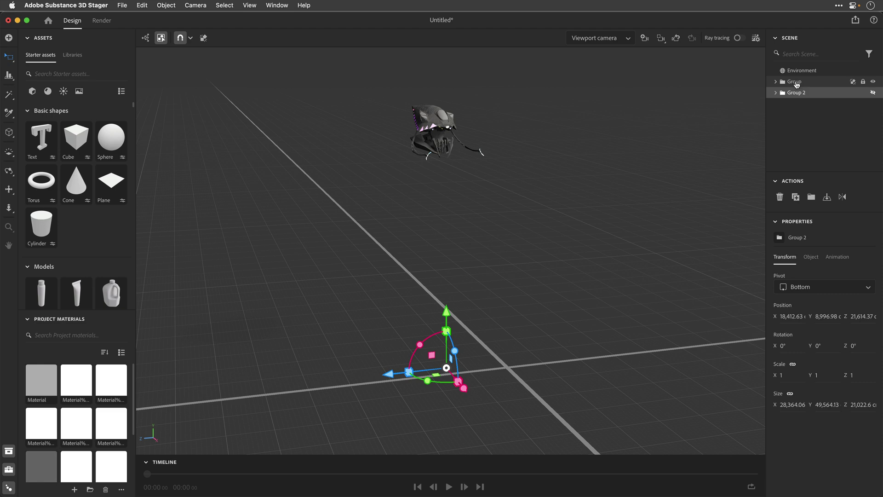
left_click(797, 85)
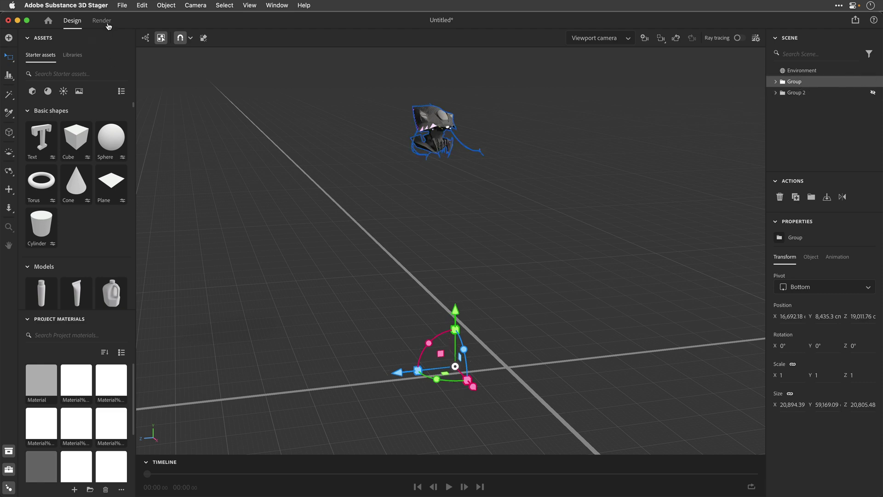
Step: Export the scene as GLB to the Desktop under the name Tripod_Head.glb
left_click(120, 6)
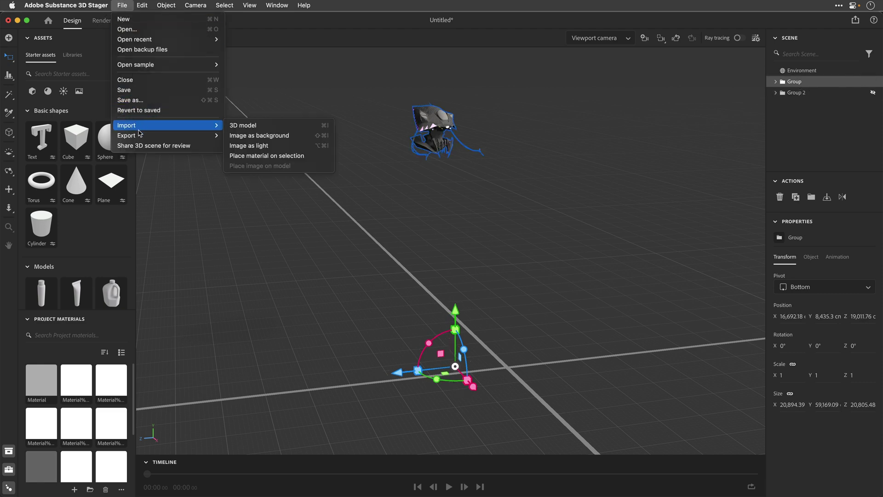
mouse_move(140, 135)
left_click(266, 136)
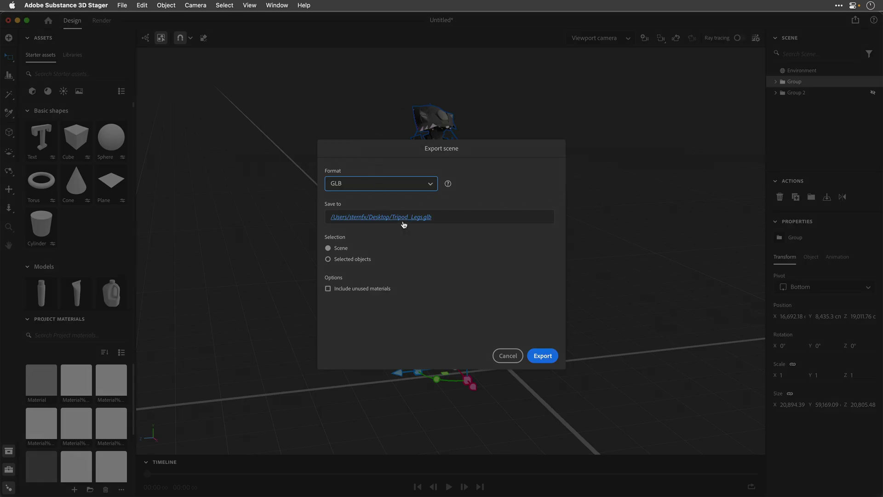
left_click(404, 224)
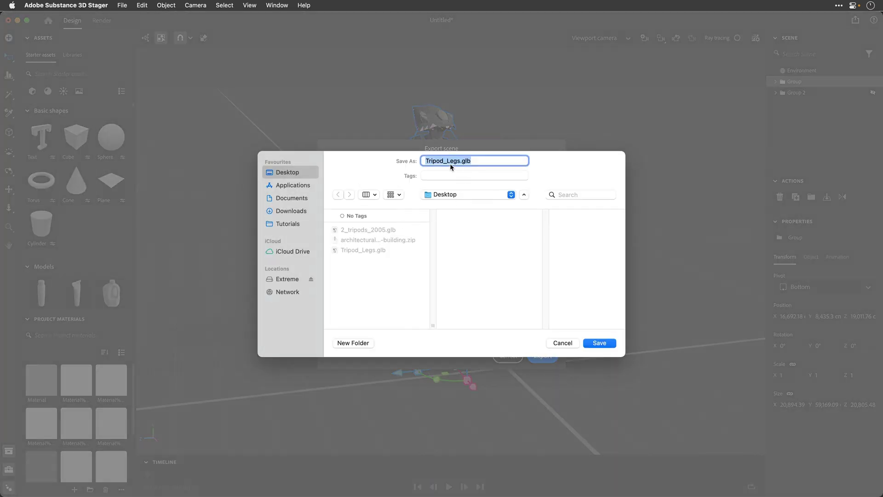
type("Tripod_Head")
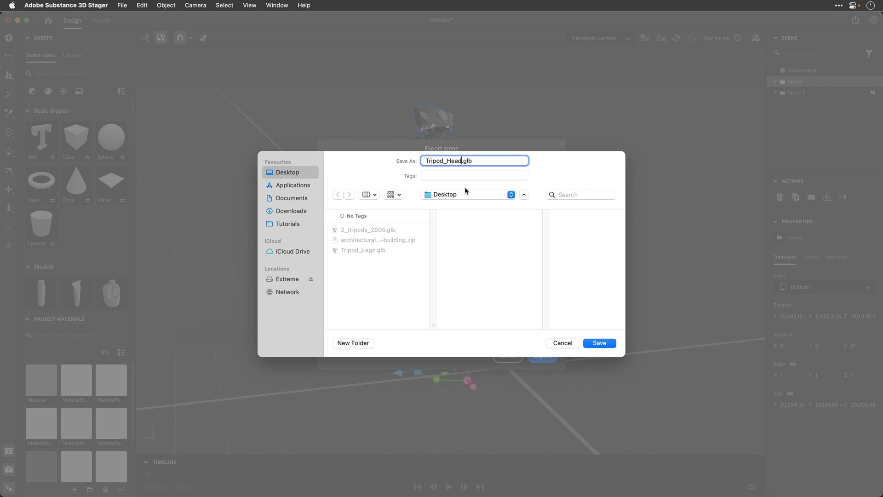
left_click(599, 342)
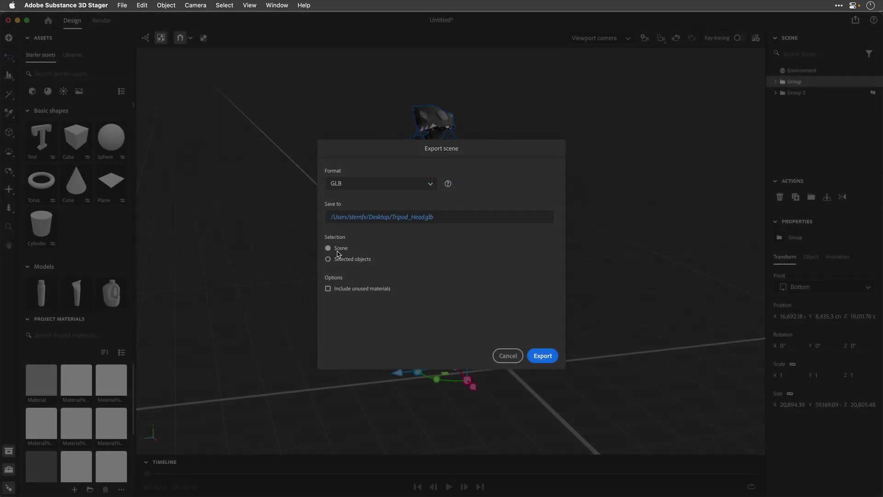
left_click(543, 356)
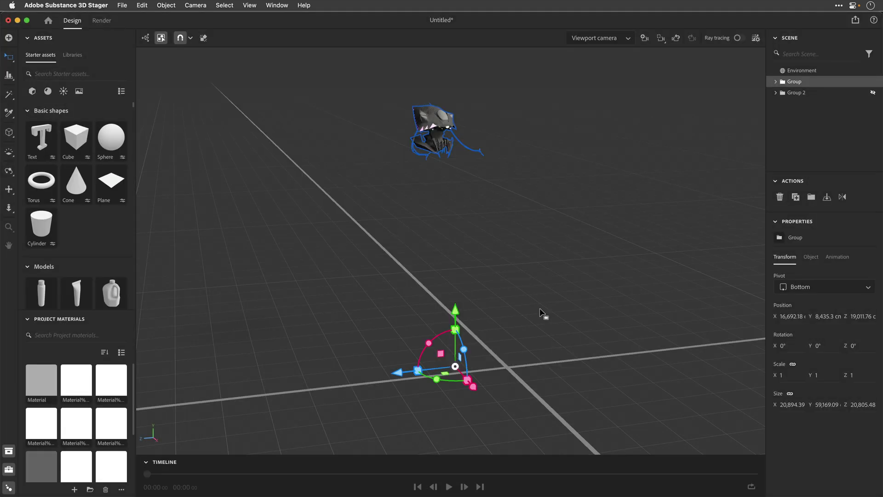
key("ctrl+Left")
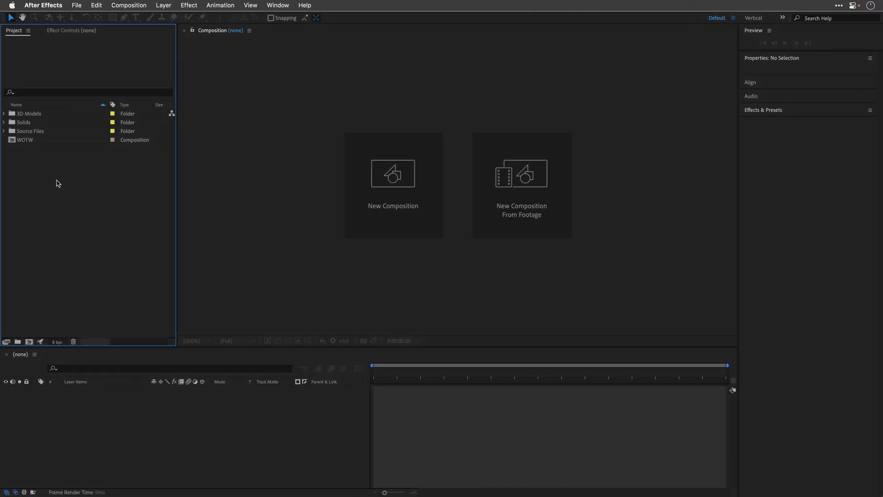
Step: Create a Tripod_Legs comp from Tripod_Legs.glb and add Tripod_Head.glb to it
left_click(3, 114)
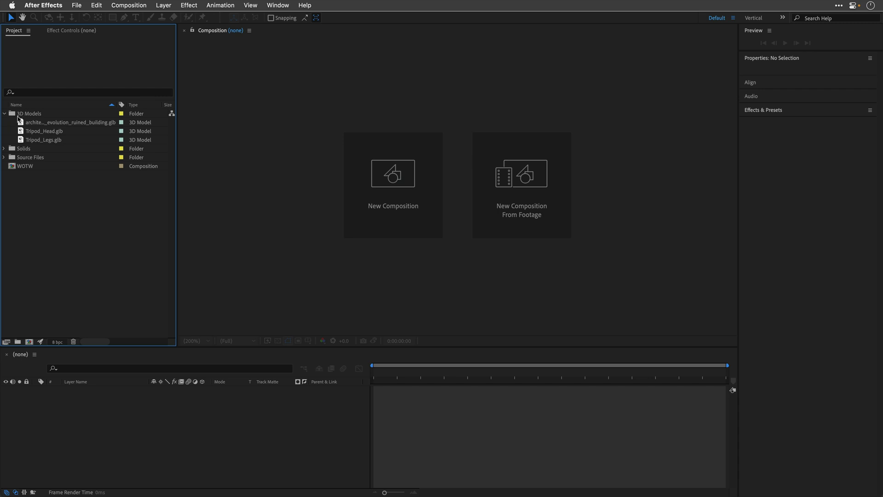
left_click(39, 132)
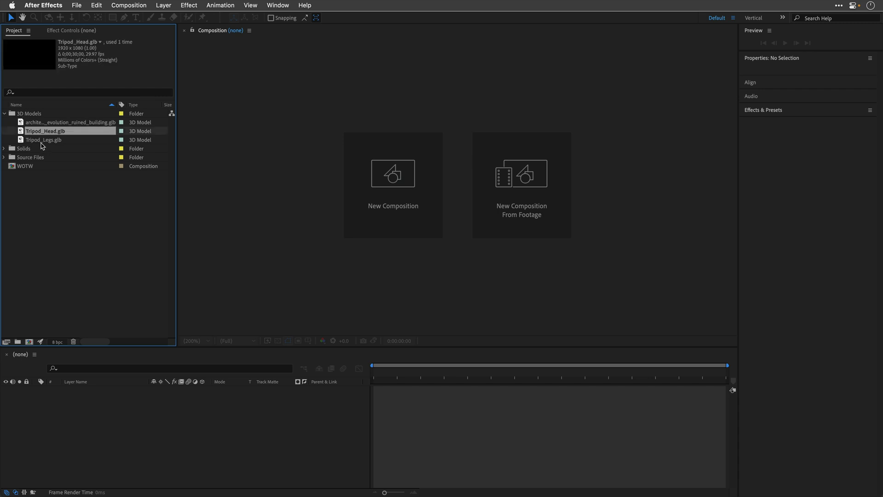
left_click(42, 143)
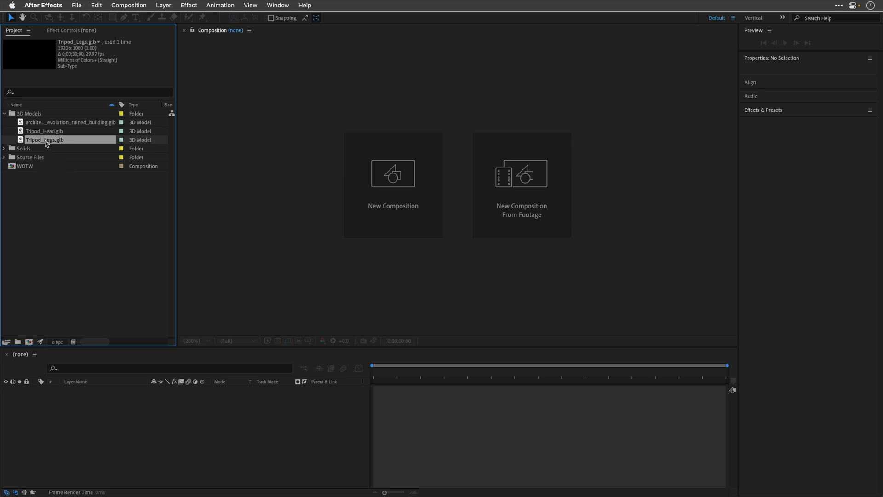
left_click_drag(41, 142, 305, 145)
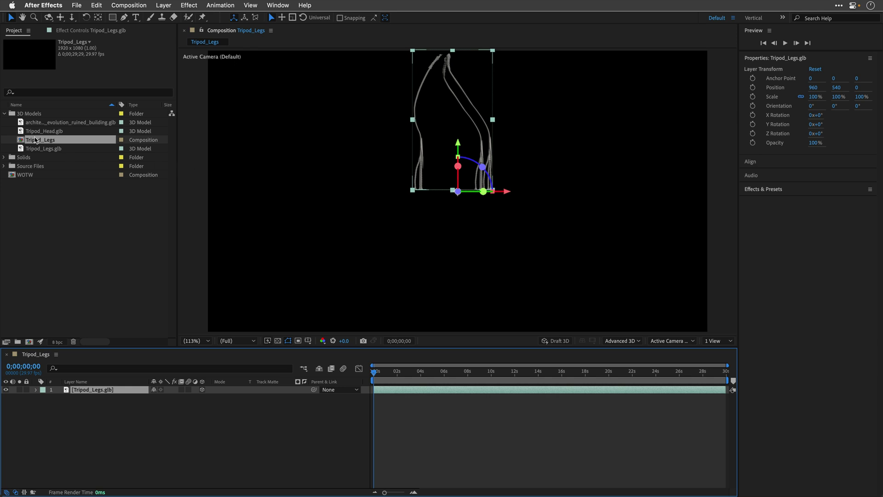
left_click_drag(38, 133, 51, 140)
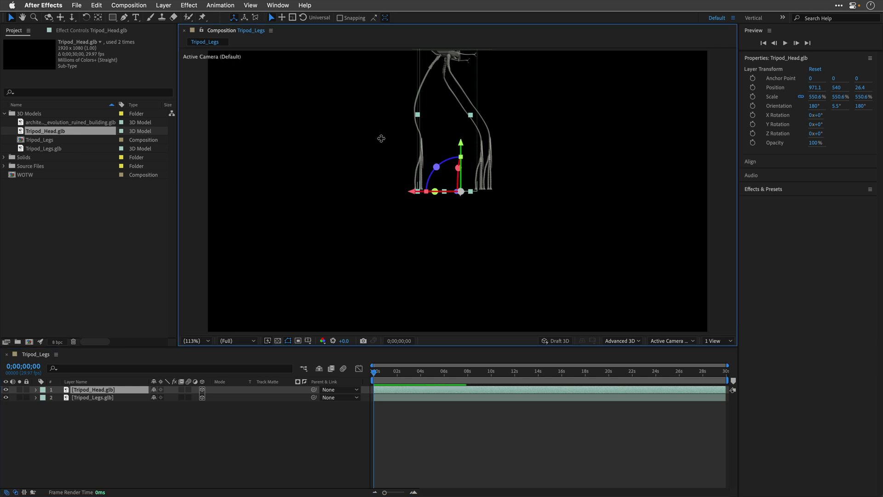
Step: Raise the Tripod_Head layer's anchor point to the head with the Pan Behind tool
middle_click_drag(380, 138, 383, 224)
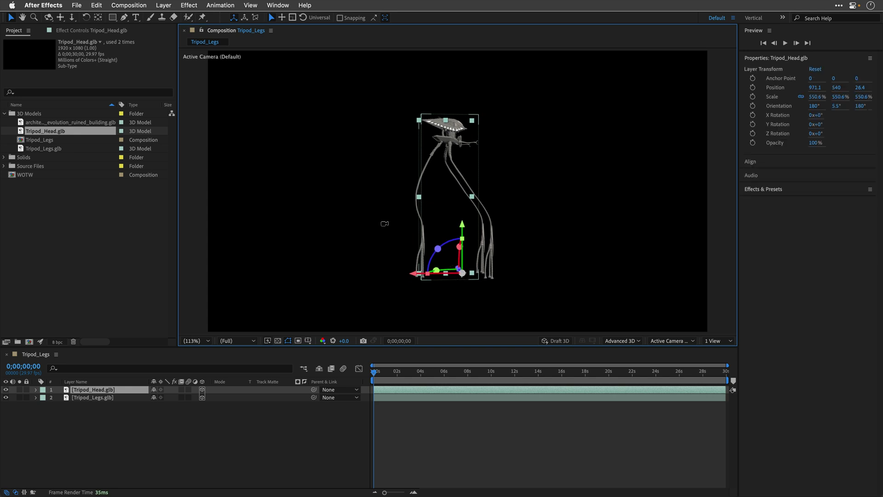
left_click_drag(386, 223, 249, 228, "alt")
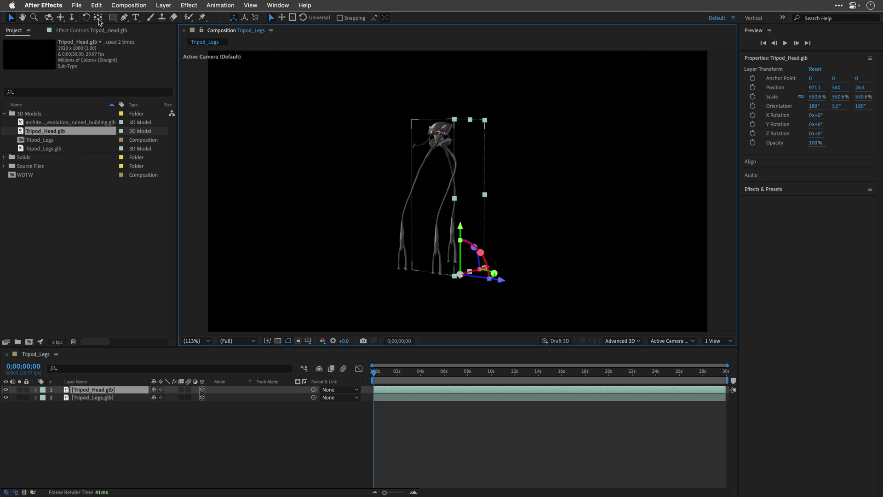
left_click(99, 18)
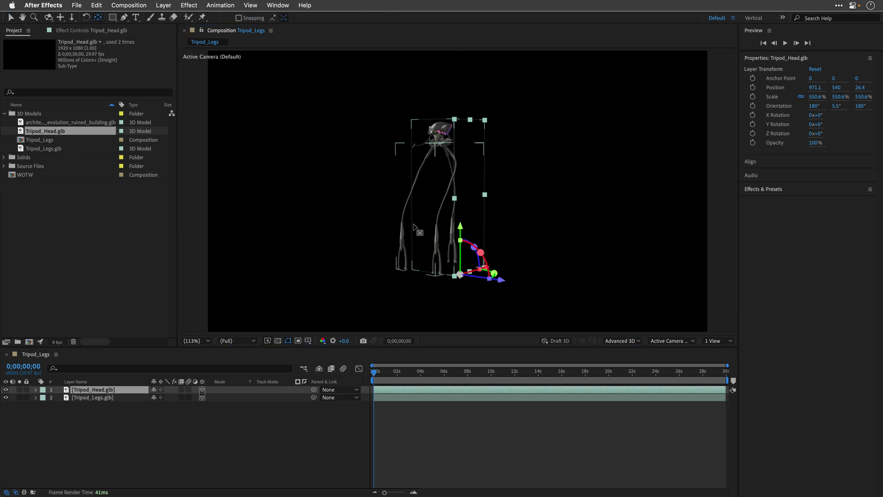
left_click_drag(460, 275, 483, 147)
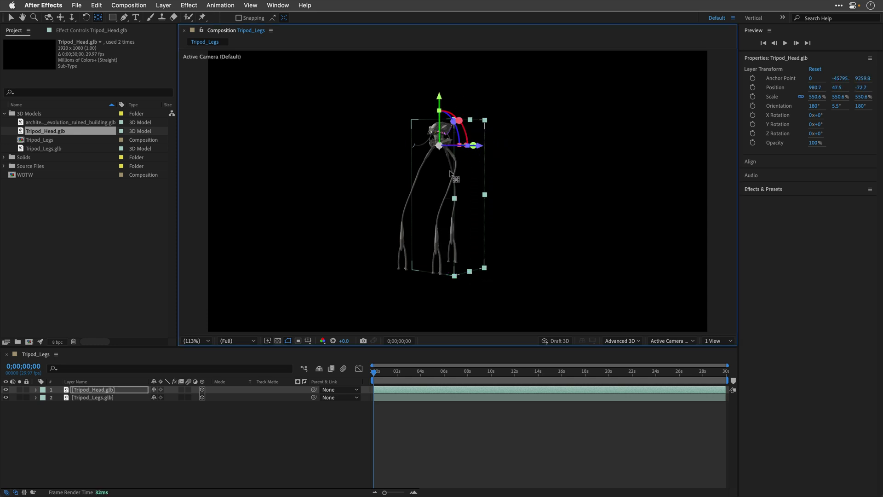
Step: Push the head back to 924.9, 47.5, -122.9 and tilt it -13° in Z
left_click_drag(455, 188, 492, 202, "alt")
left_click_drag(469, 138, 474, 147)
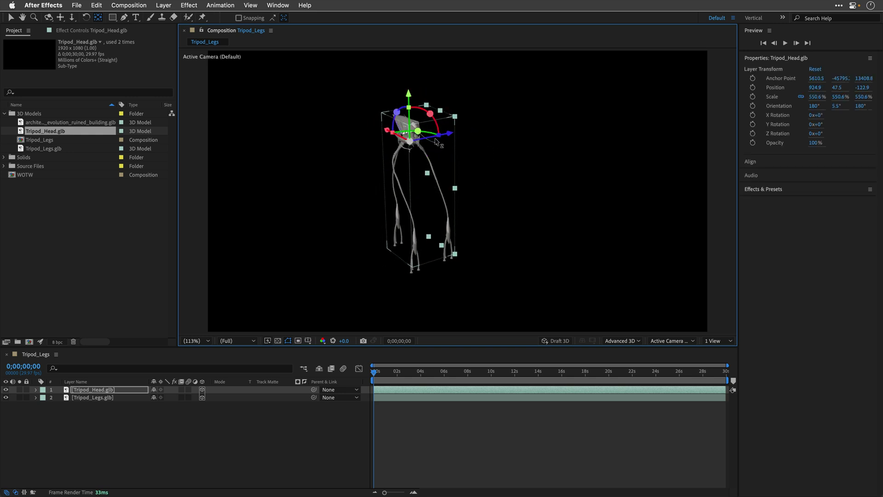
left_click_drag(391, 165, 410, 142, "alt")
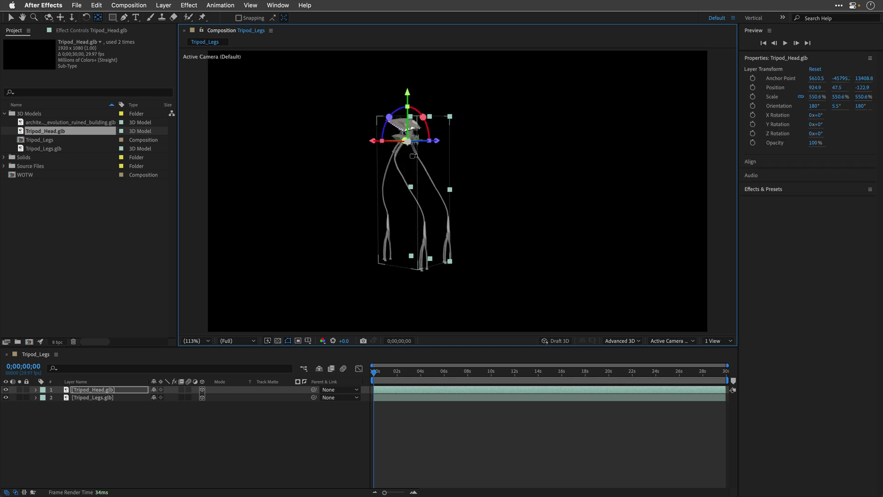
right_click_drag(409, 142, 460, 142, "alt")
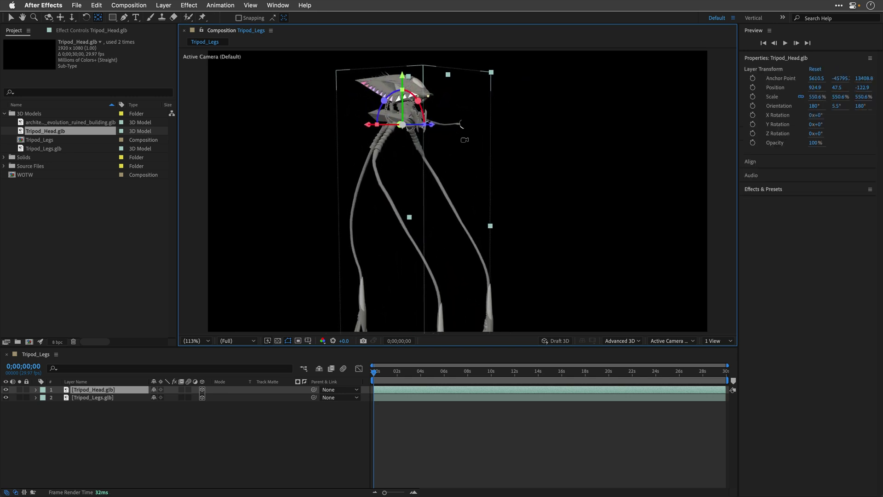
middle_click_drag(460, 142, 467, 191, "alt")
left_click_drag(467, 189, 411, 209, "alt")
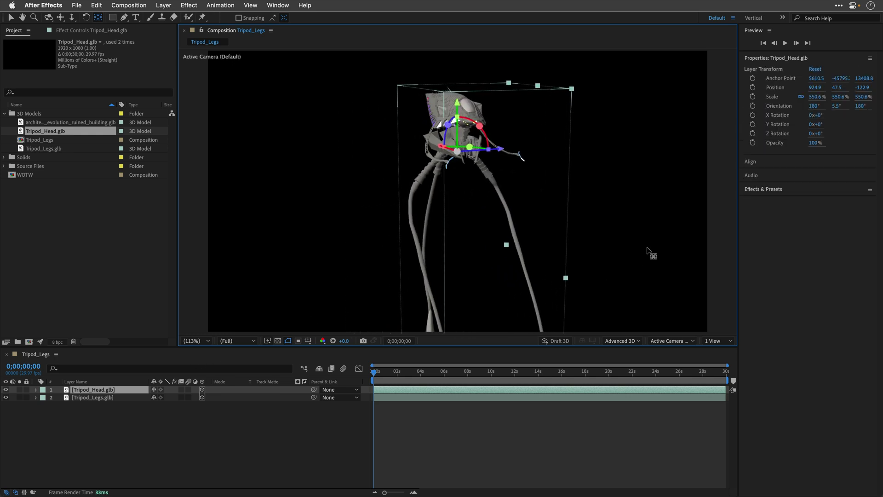
mouse_move(818, 135)
left_mouse_down()
mouse_move(810, 135)
mouse_move(833, 138)
left_mouse_up()
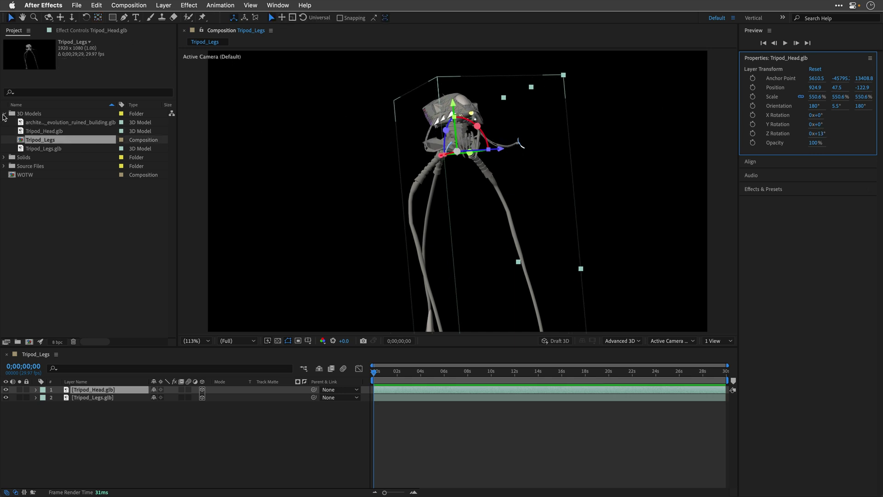
Step: Collapse the 3D Models folder, open the WOTW composition and scrub through the poster
left_click(5, 114)
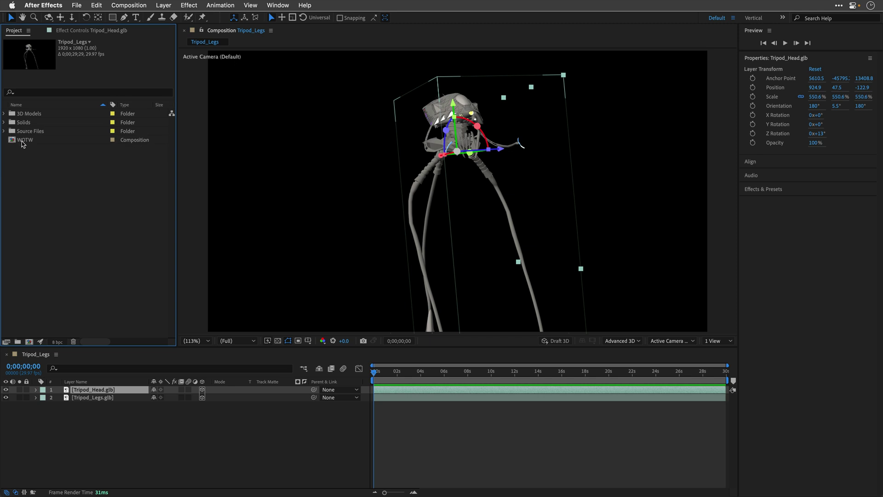
double_click(23, 141)
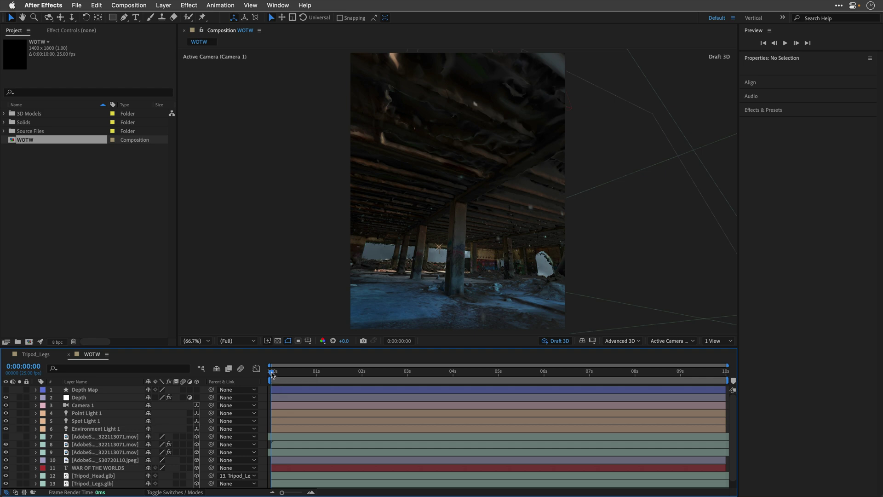
left_click_drag(272, 374, 682, 387)
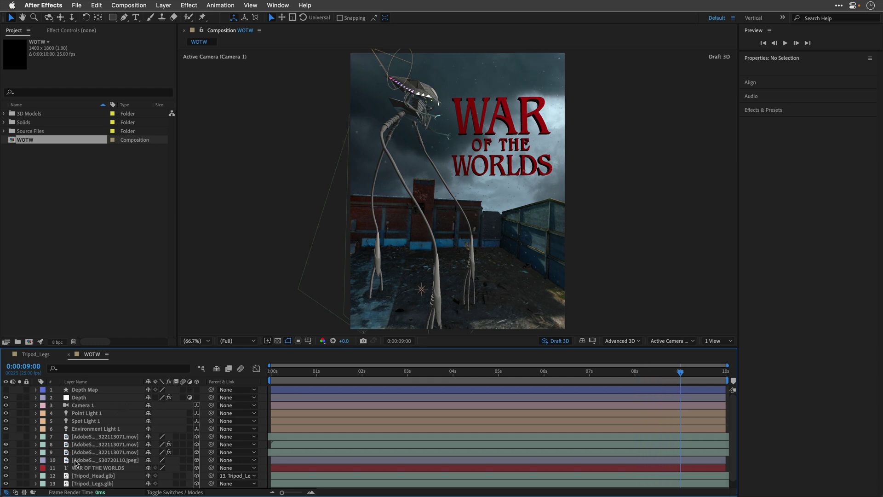
Step: Check the cloudy sky layer alone, then open and play layer 7's AdobeStock_322113071.mov
double_click(81, 461)
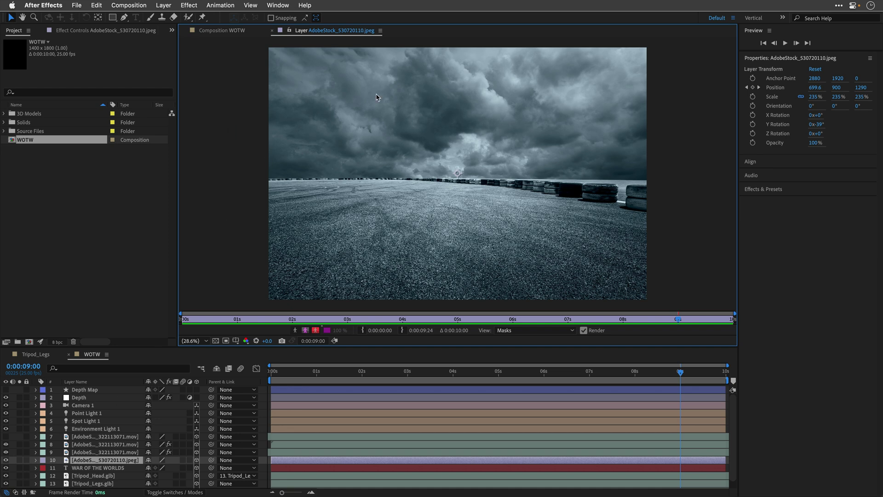
left_click(272, 31)
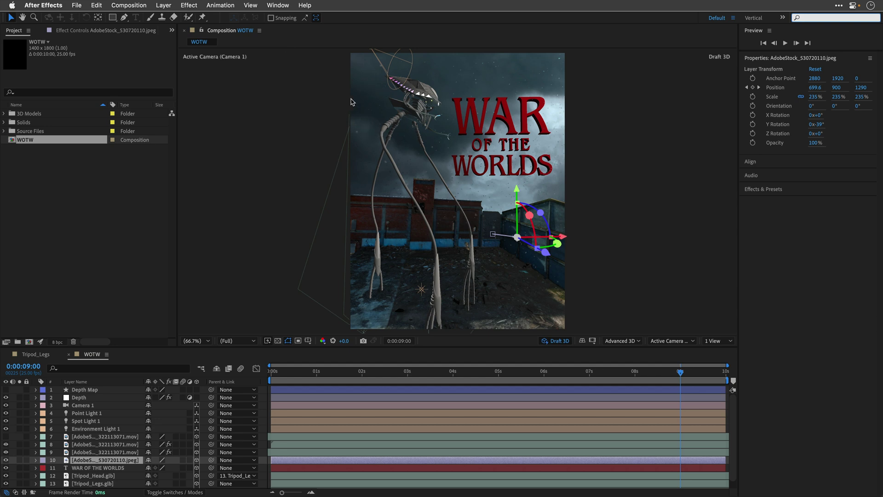
left_click(88, 454)
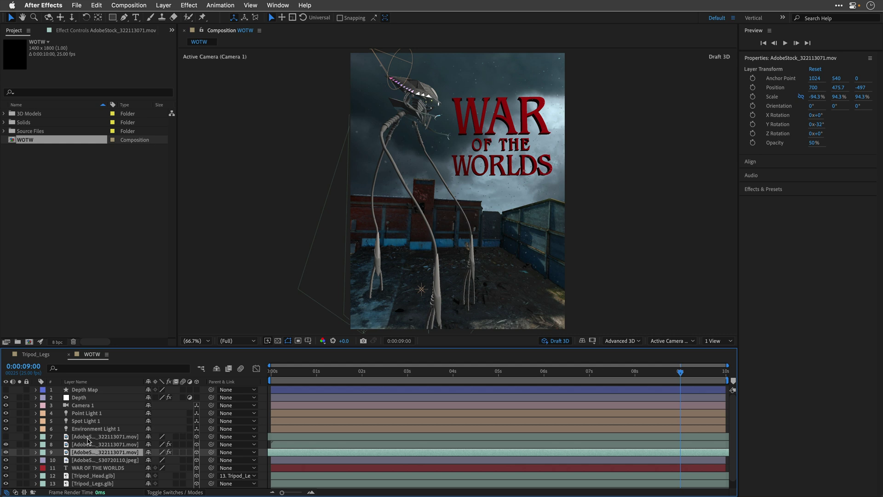
double_click(88, 440)
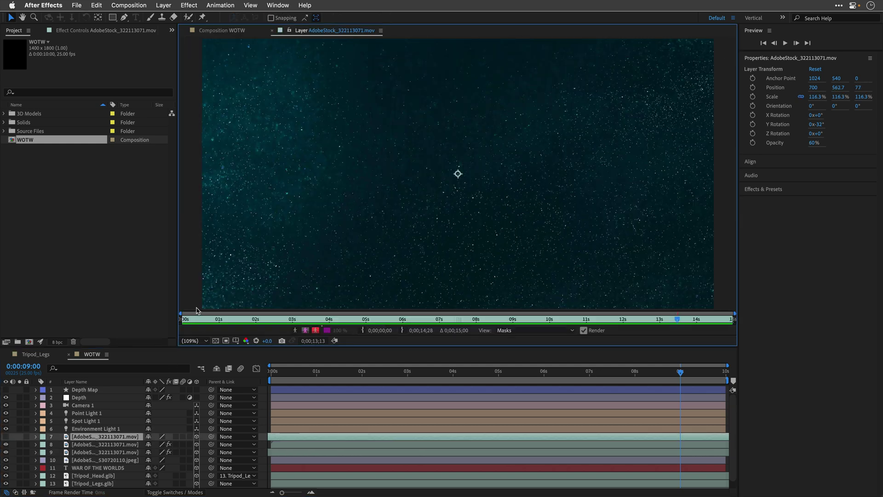
key("space")
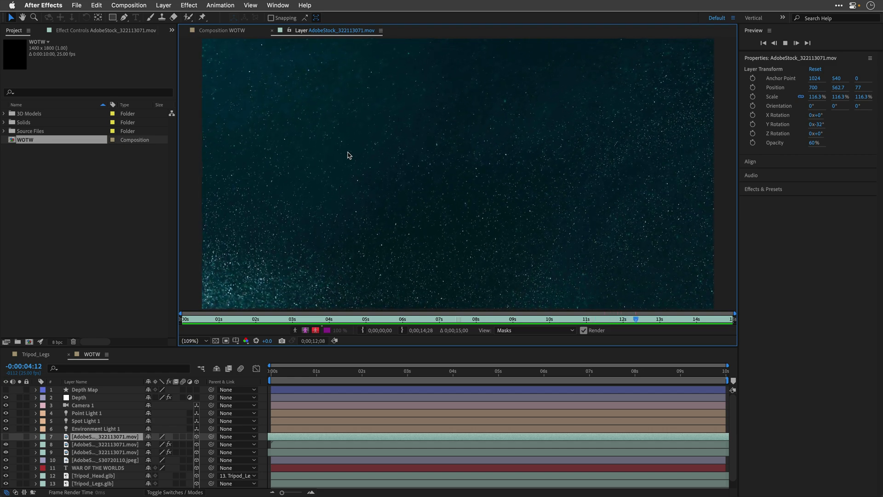
Step: Return to the poster, make layer 7 visible, and show its Transfer Controls and Effect Controls
key("space")
left_click(85, 437)
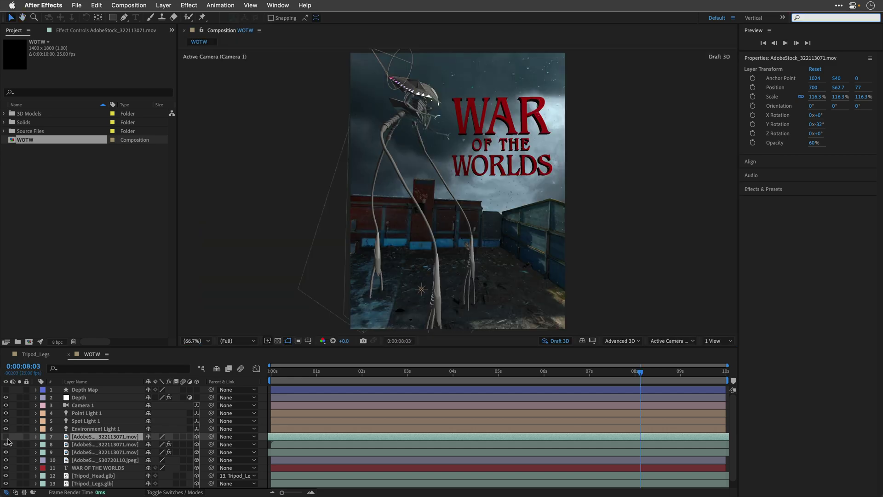
left_click(6, 436)
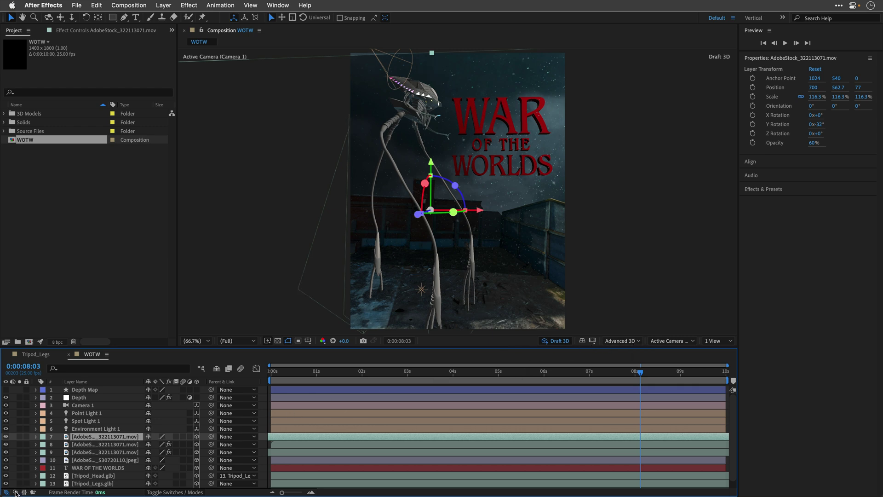
left_click(16, 492)
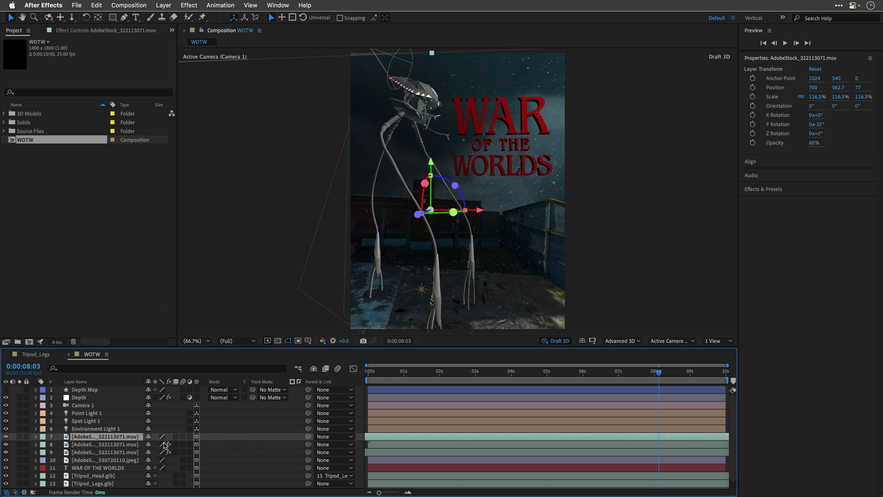
left_click(101, 31)
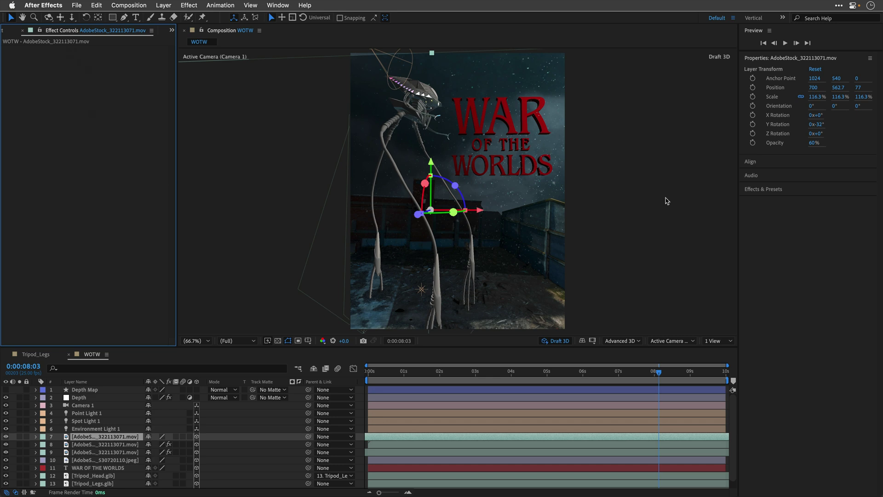
Step: Search 'unmu' and apply Alpha From Lightness (Unmult) to the dust layer
left_click(762, 189)
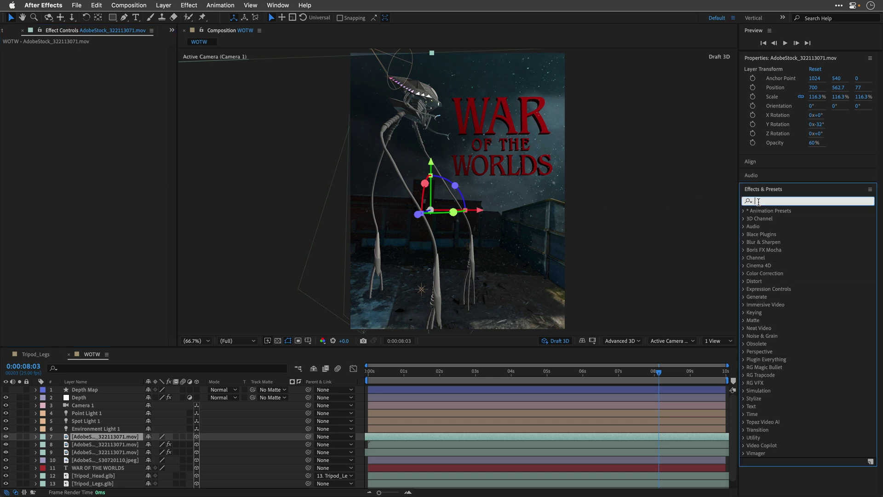
type("un")
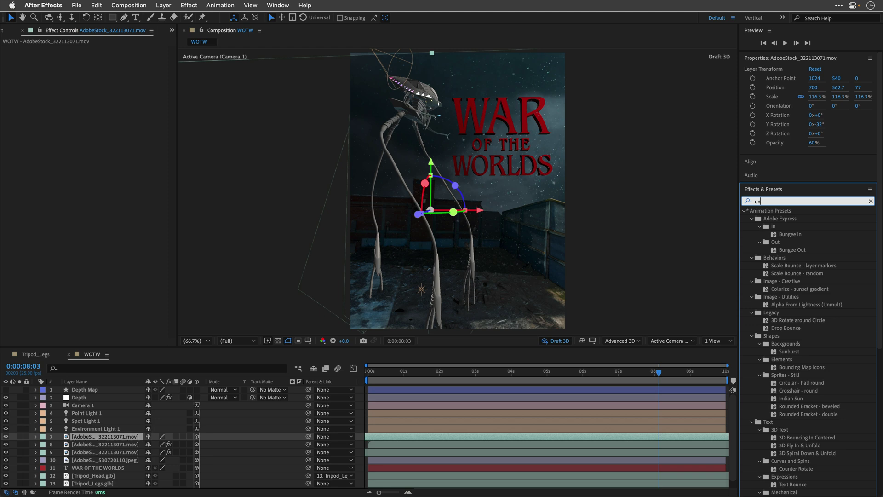
type("mu")
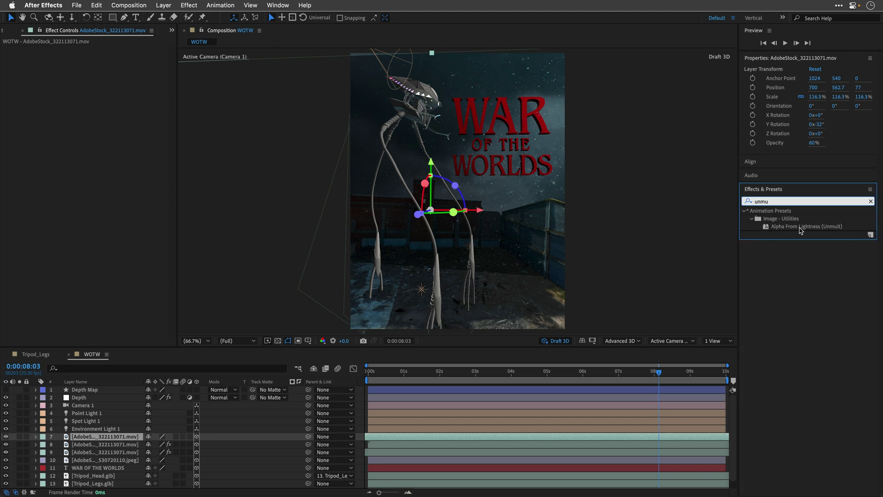
left_click_drag(801, 228, 803, 232)
double_click(791, 227)
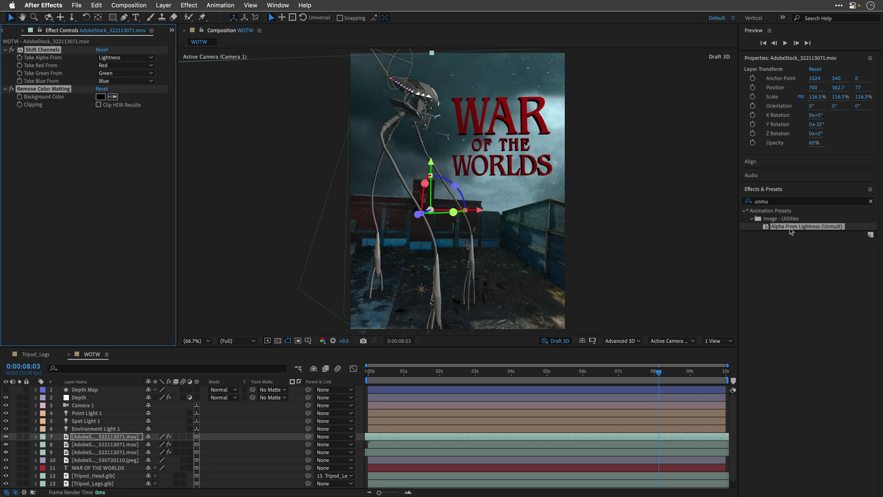
Step: Set the alpha source to Lightness and scrub back to check the keyed dust
left_click(97, 61)
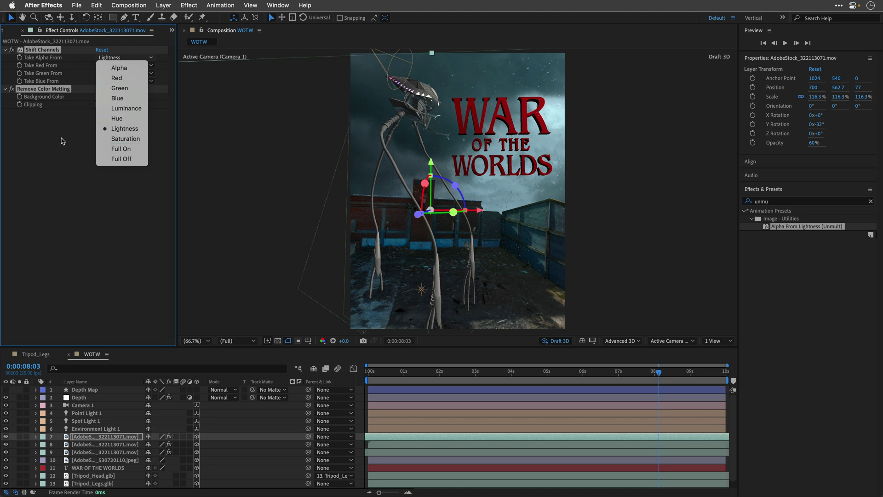
key("Down")
key("Down")
key("Down")
key("Down")
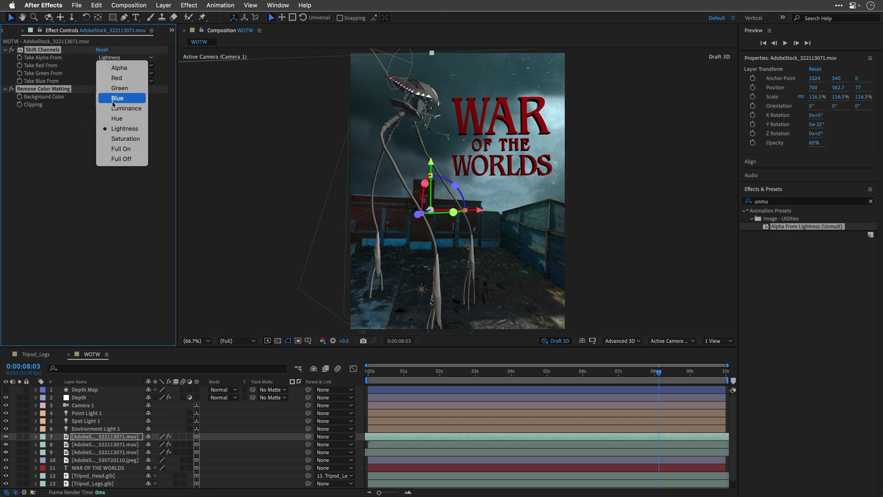
key("Return")
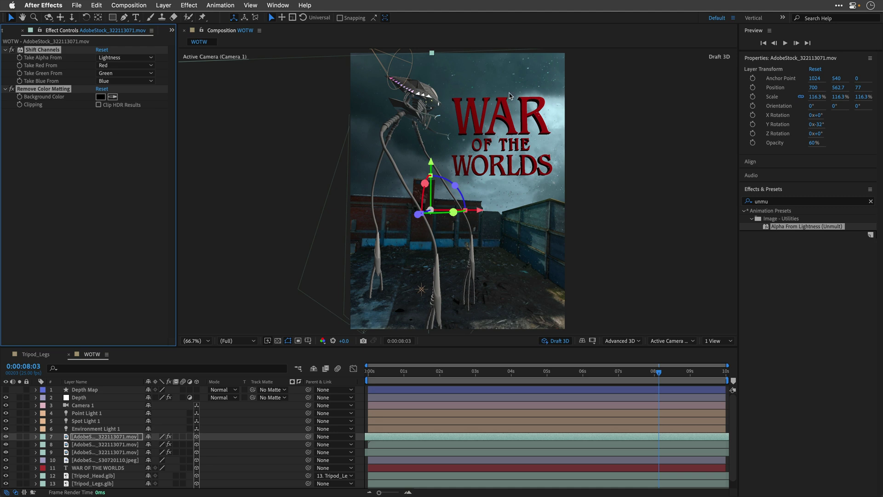
left_click(652, 379)
left_click_drag(648, 378, 552, 387)
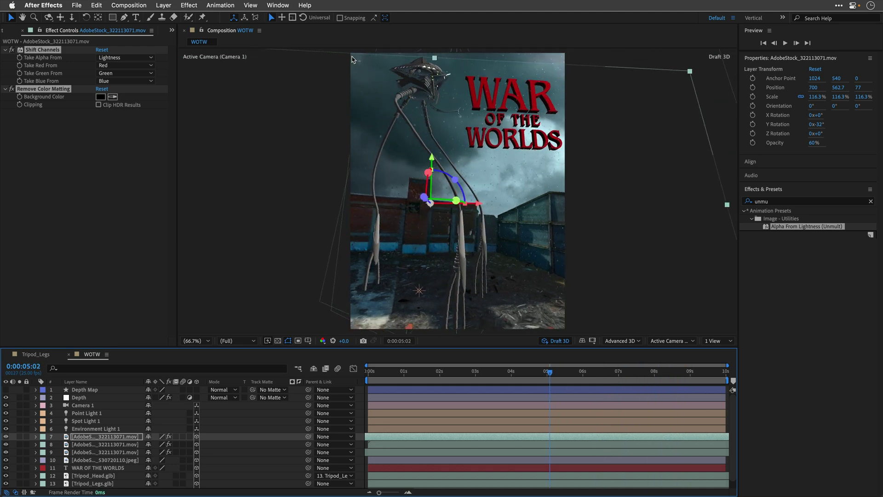
Step: Replace Shift Channels and Remove Color Matting with VC Color Vibrance, Matte Alpha set to Only
left_click(43, 67)
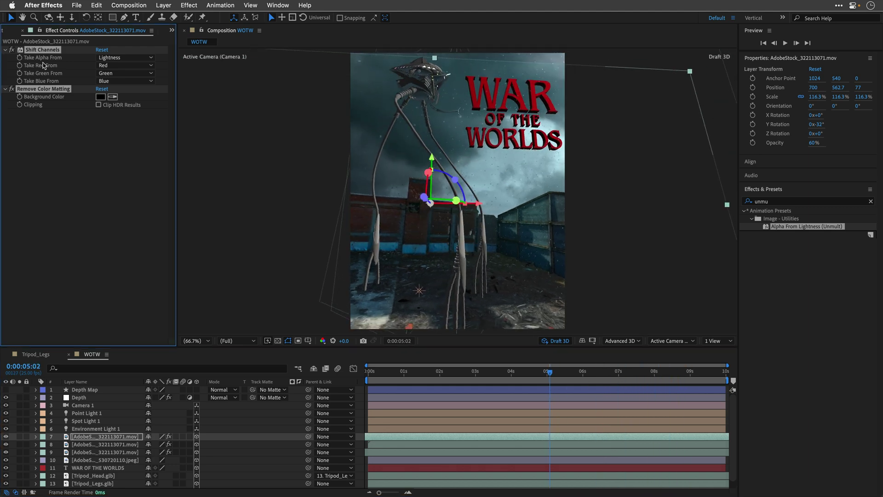
key("Delete")
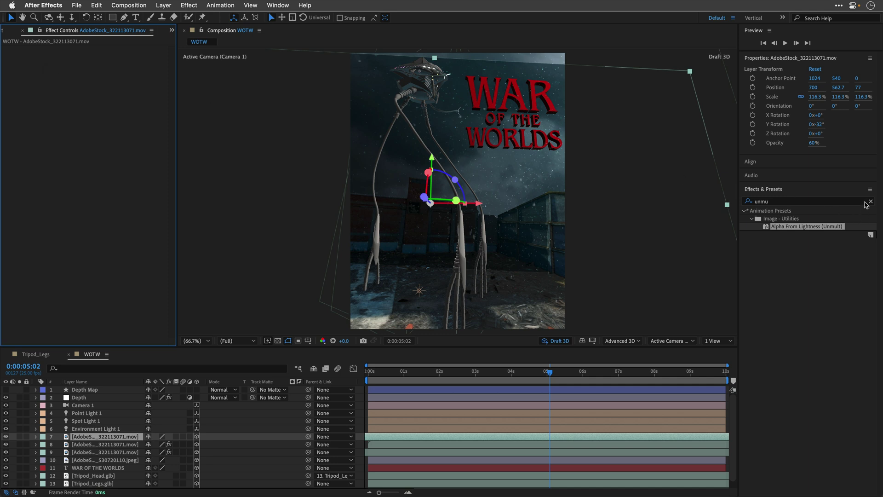
left_click(871, 202)
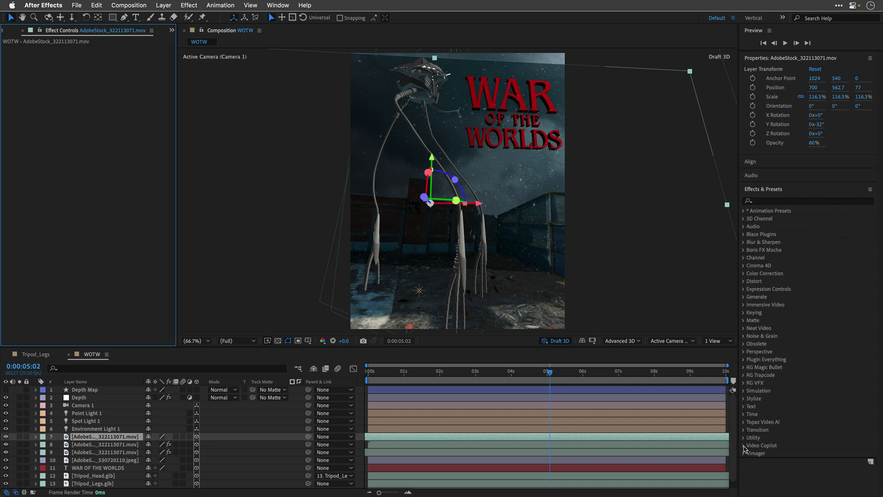
left_click(745, 446)
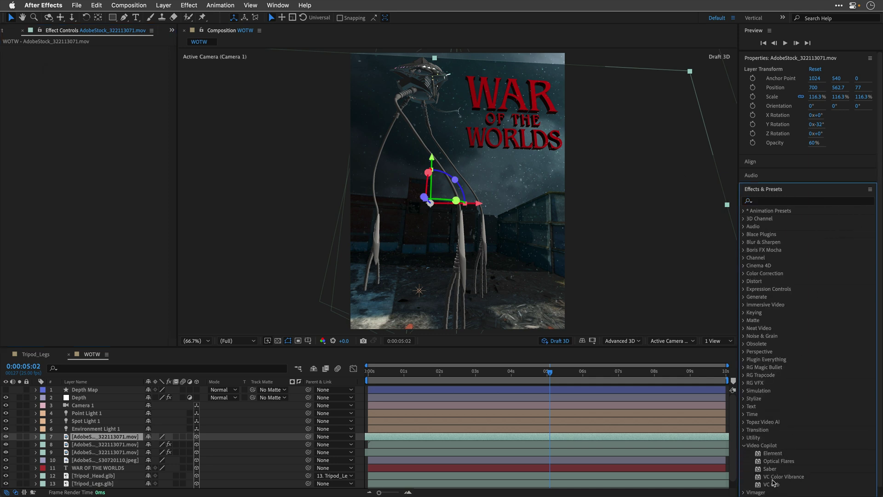
double_click(790, 480)
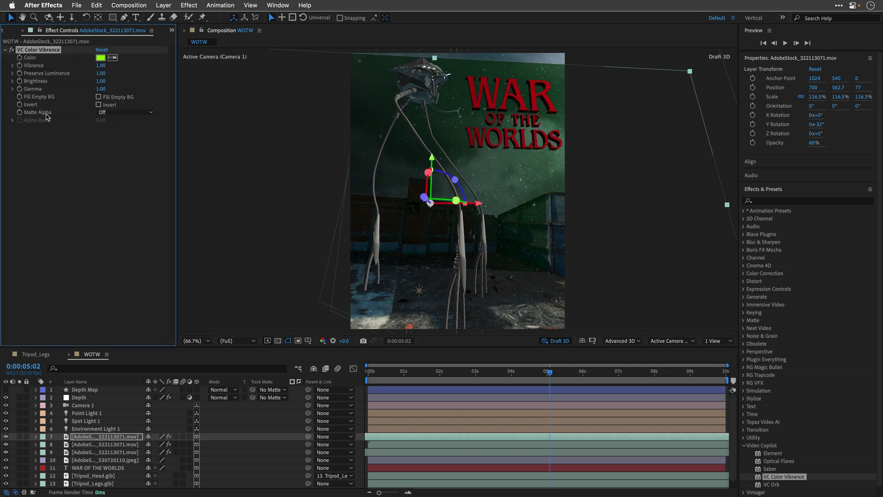
left_click(122, 112)
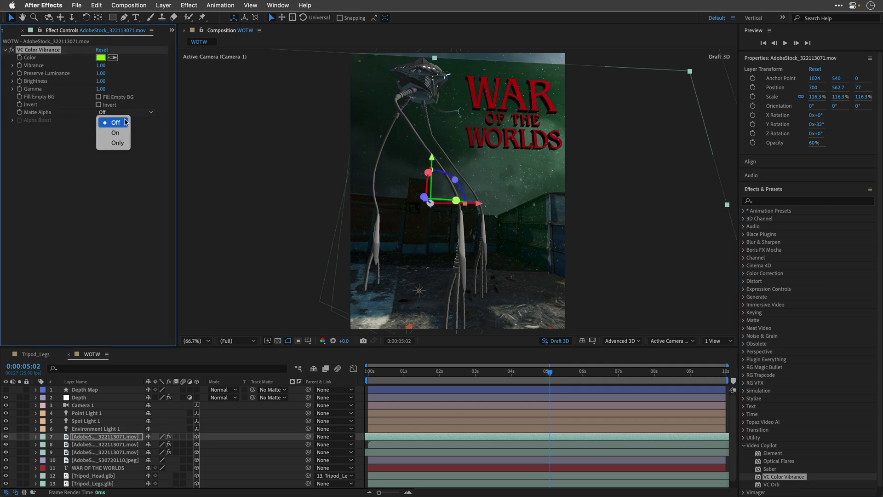
left_click(122, 144)
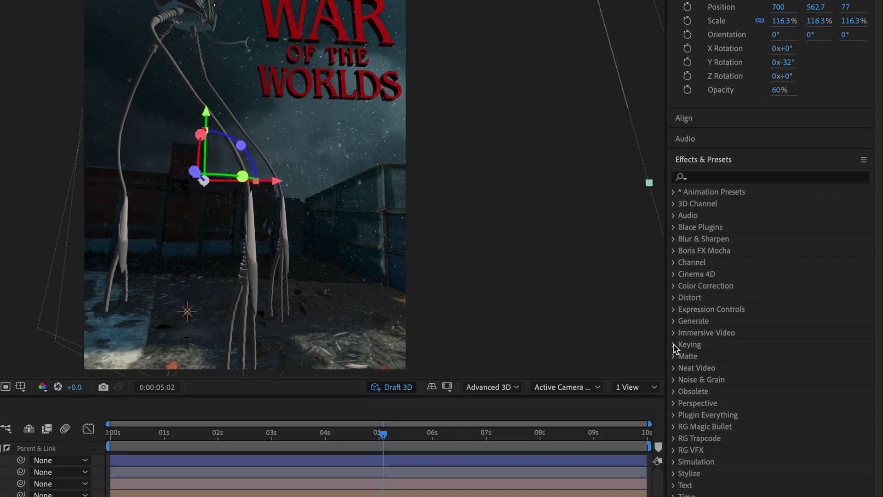
Step: Apply Keying > Extract to the dust layer on Luminance, with Black Point 94 and Black Softness 55
left_click(624, 347)
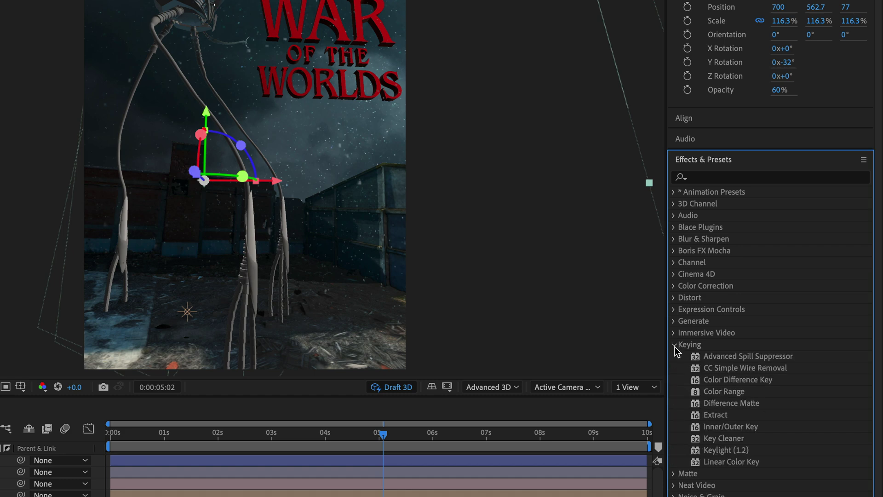
double_click(712, 416)
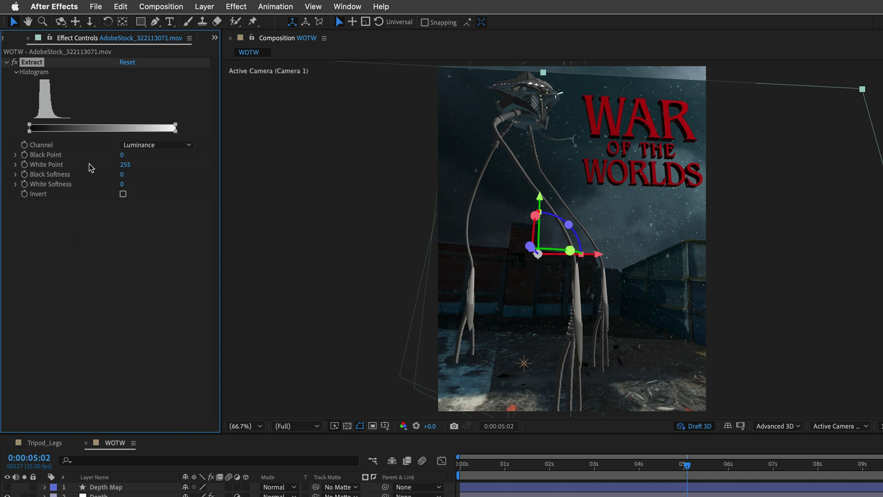
left_click(155, 145)
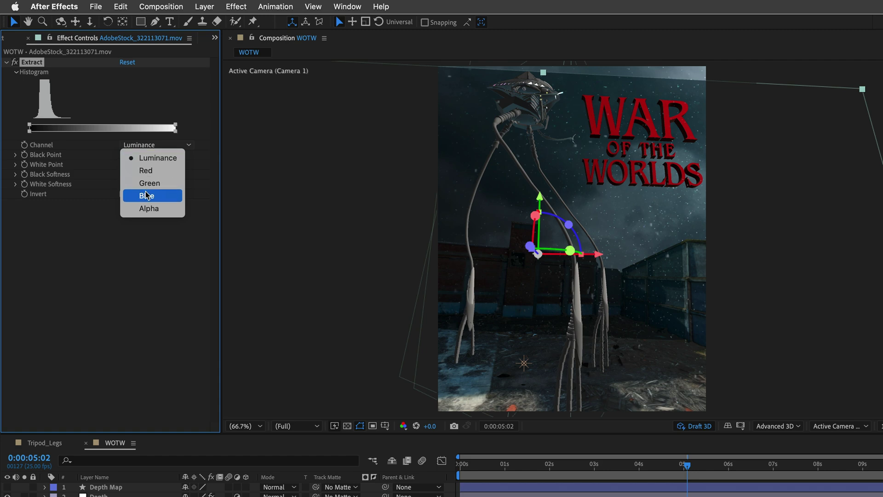
left_click(156, 158)
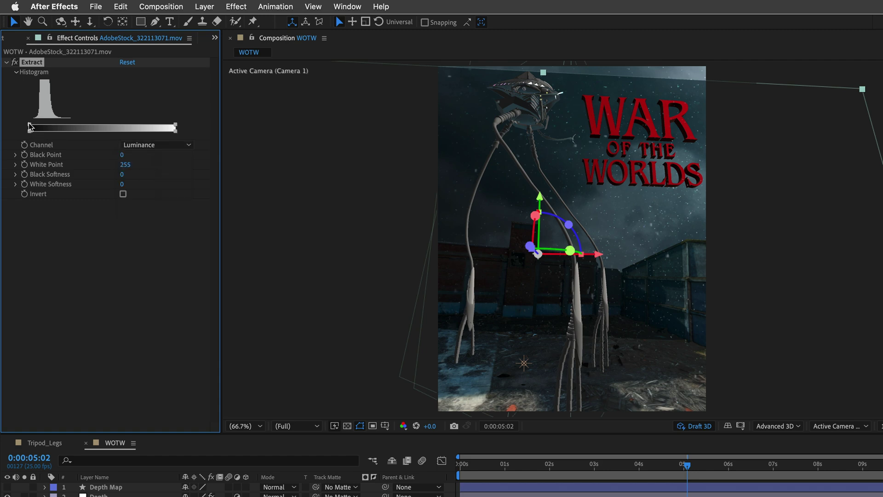
mouse_move(29, 127)
left_mouse_down()
mouse_move(70, 133)
mouse_move(38, 136)
left_mouse_up()
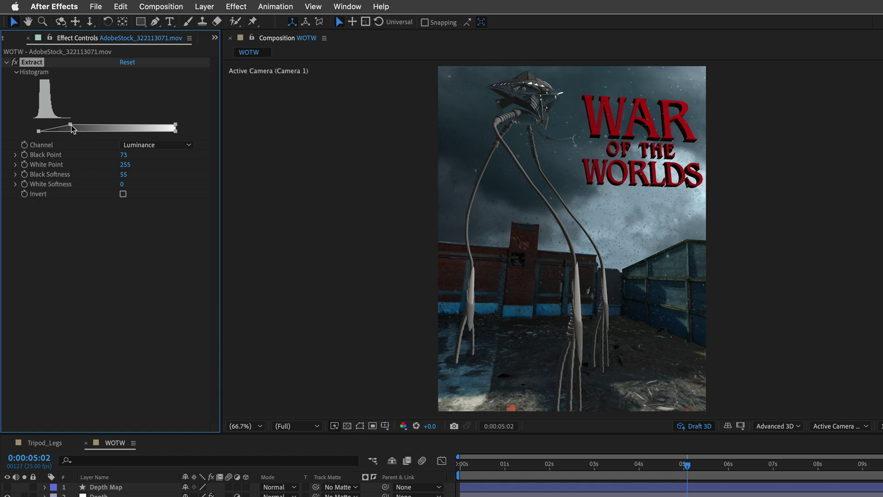
left_click_drag(71, 128, 85, 128)
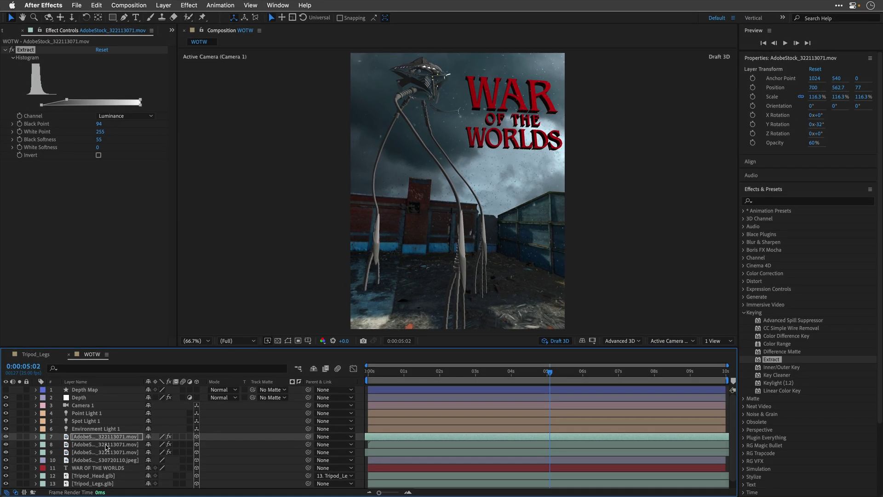
Step: Check the second and third dust layers and scrub through the shot to review the composite
left_click(106, 444)
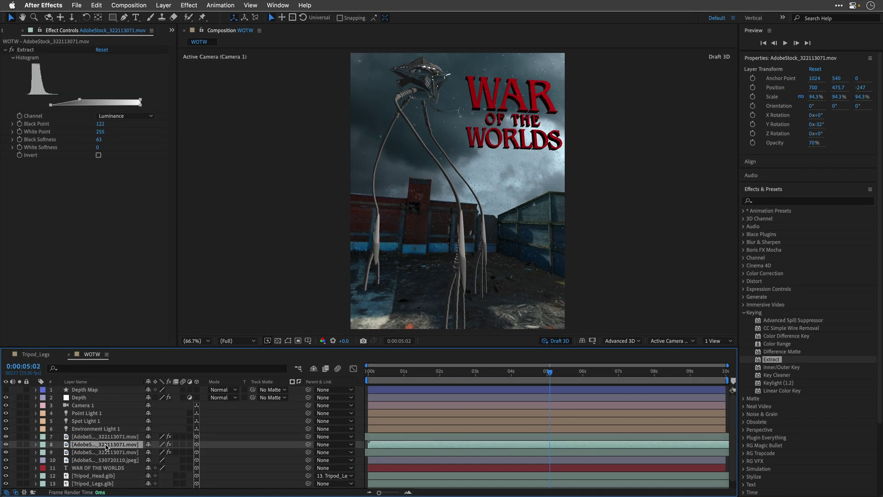
left_click(108, 453)
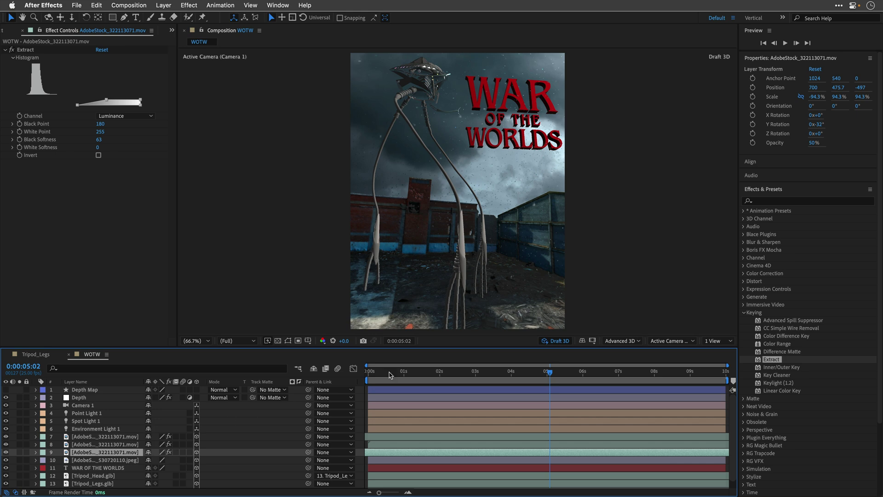
left_click_drag(549, 373, 326, 381)
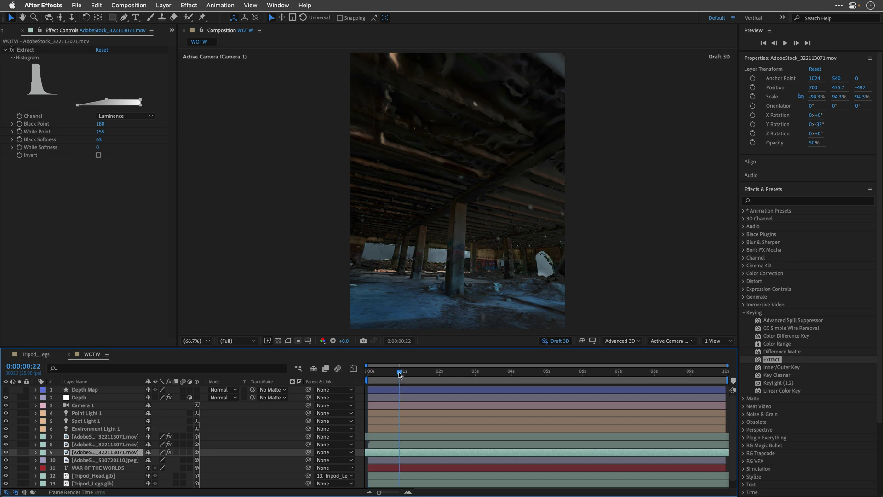
left_click_drag(399, 372, 597, 373)
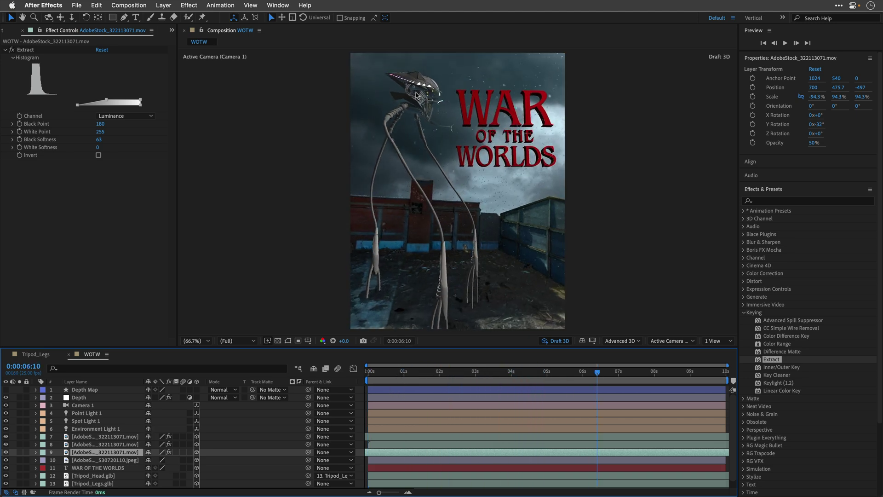
Step: Preview the Depth Map gradient, then view the Depth layer's 8.0 lens blur with Draft 3D off
left_click(81, 391)
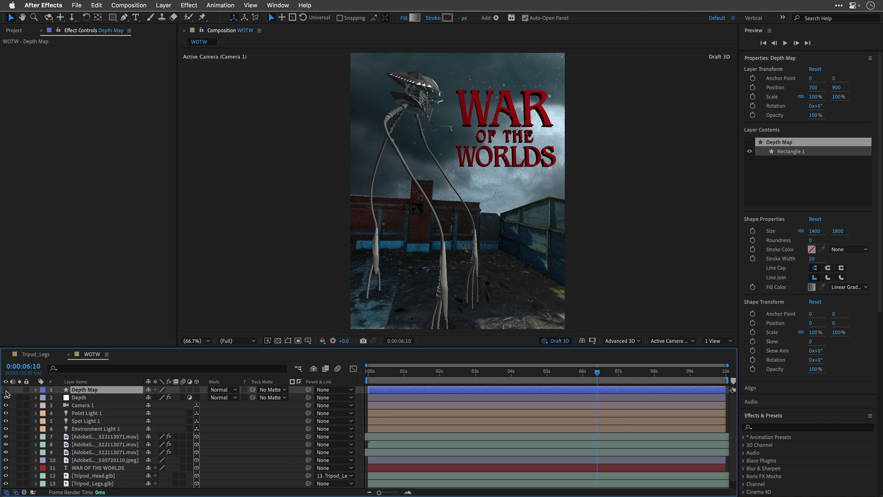
left_click(5, 390)
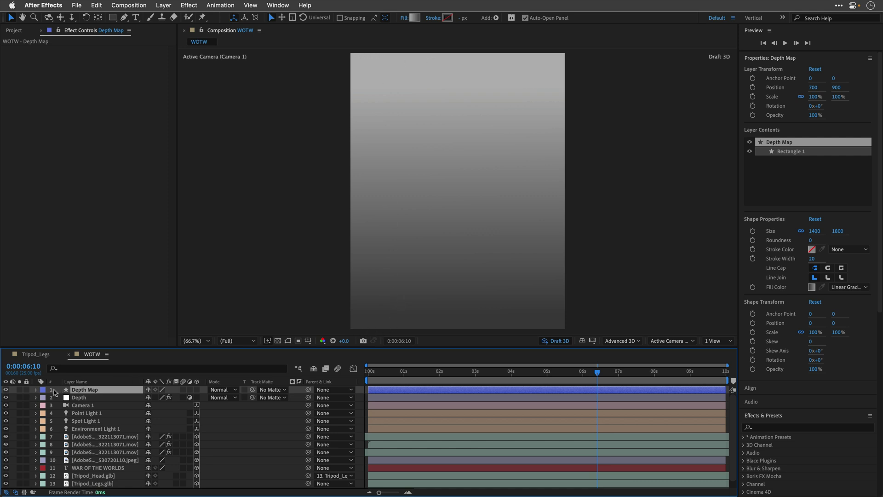
left_click(5, 389)
left_click(82, 398)
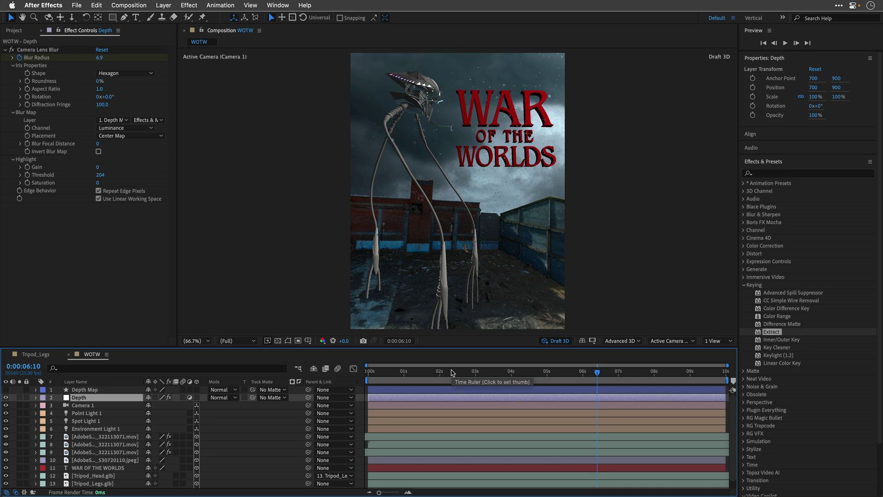
left_click(553, 342)
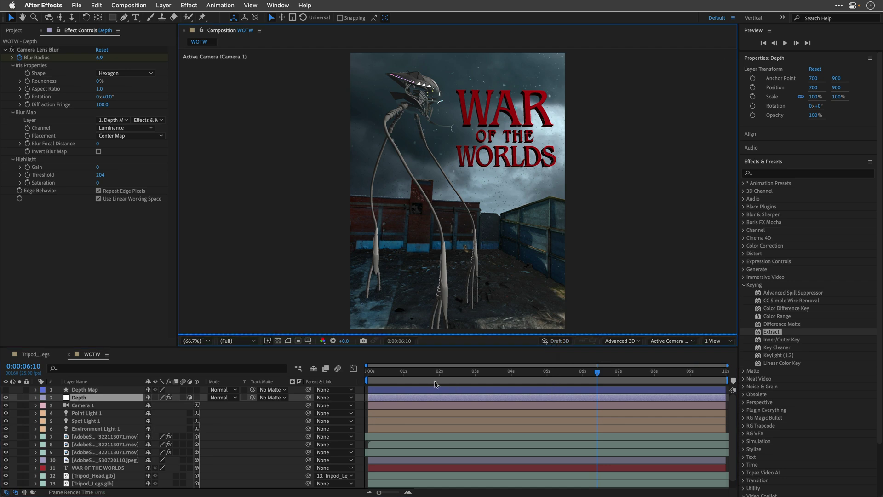
left_click(368, 373)
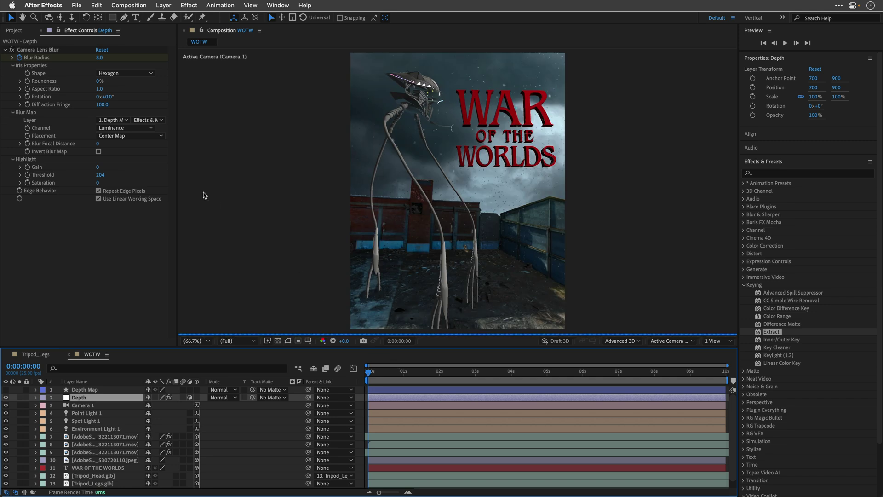
Step: Maximize the Composition panel and play the finished WOTW poster animation through once
key("grave")
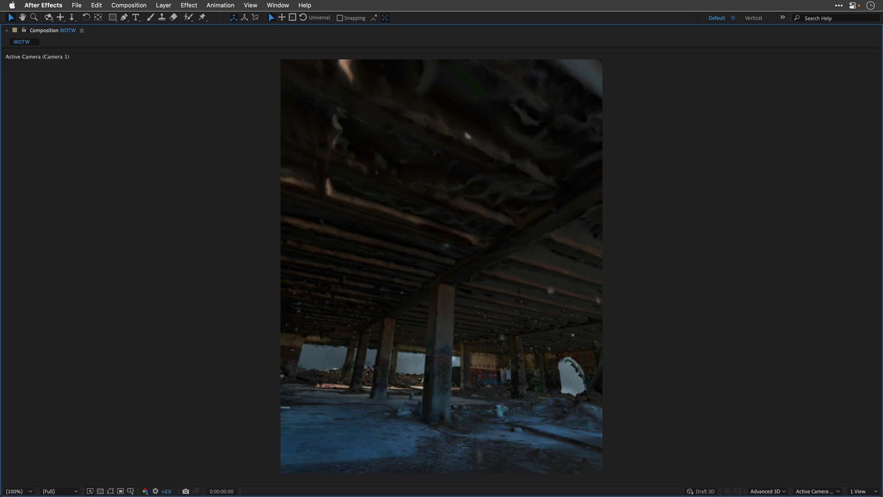
key("space")
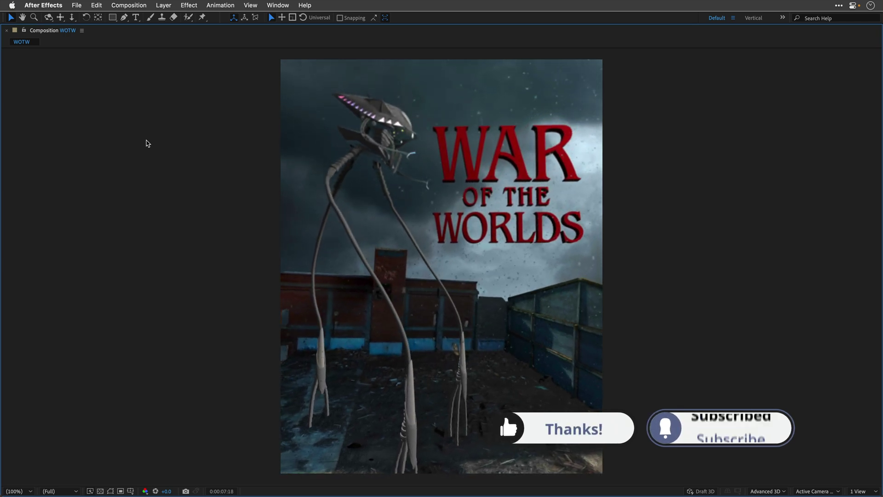
key("space")
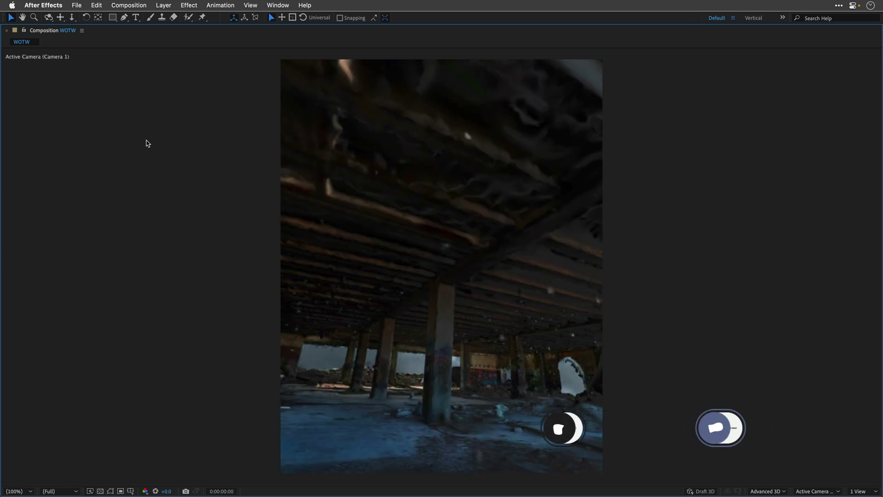